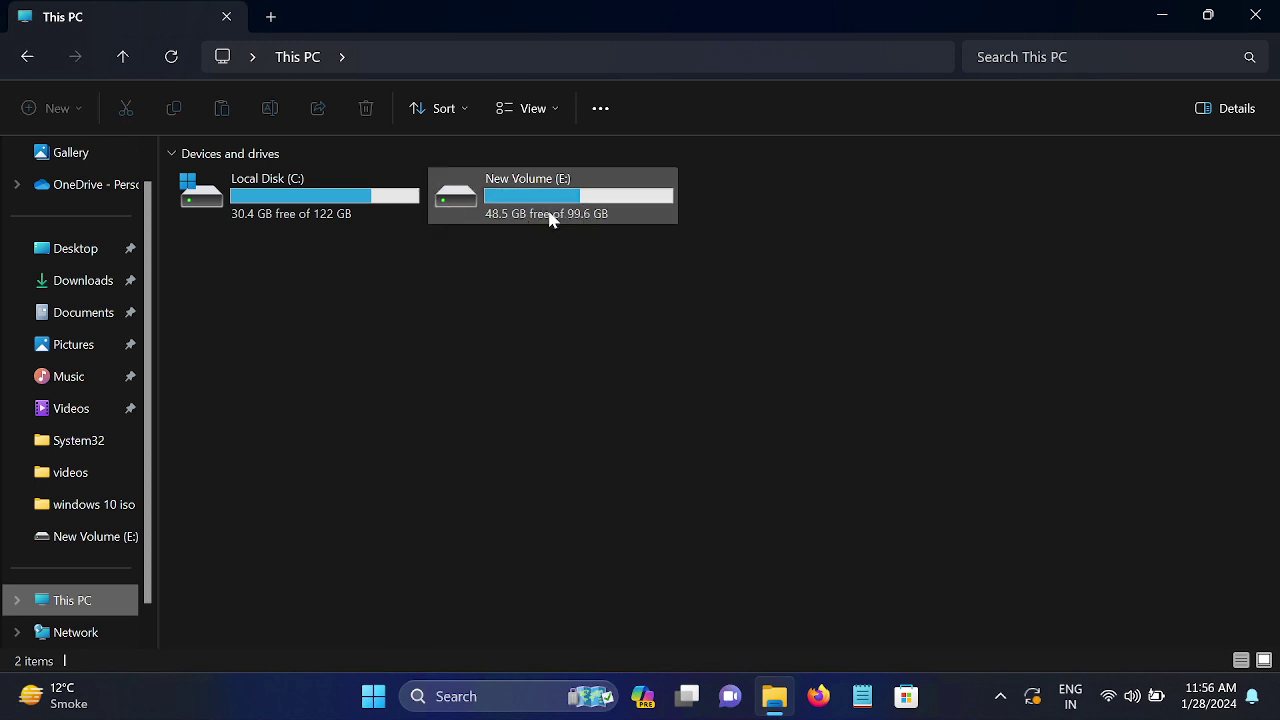
Step: Find the Run app through Windows search and use it to launch Disk Management with diskmgmt.msc
click(412, 697)
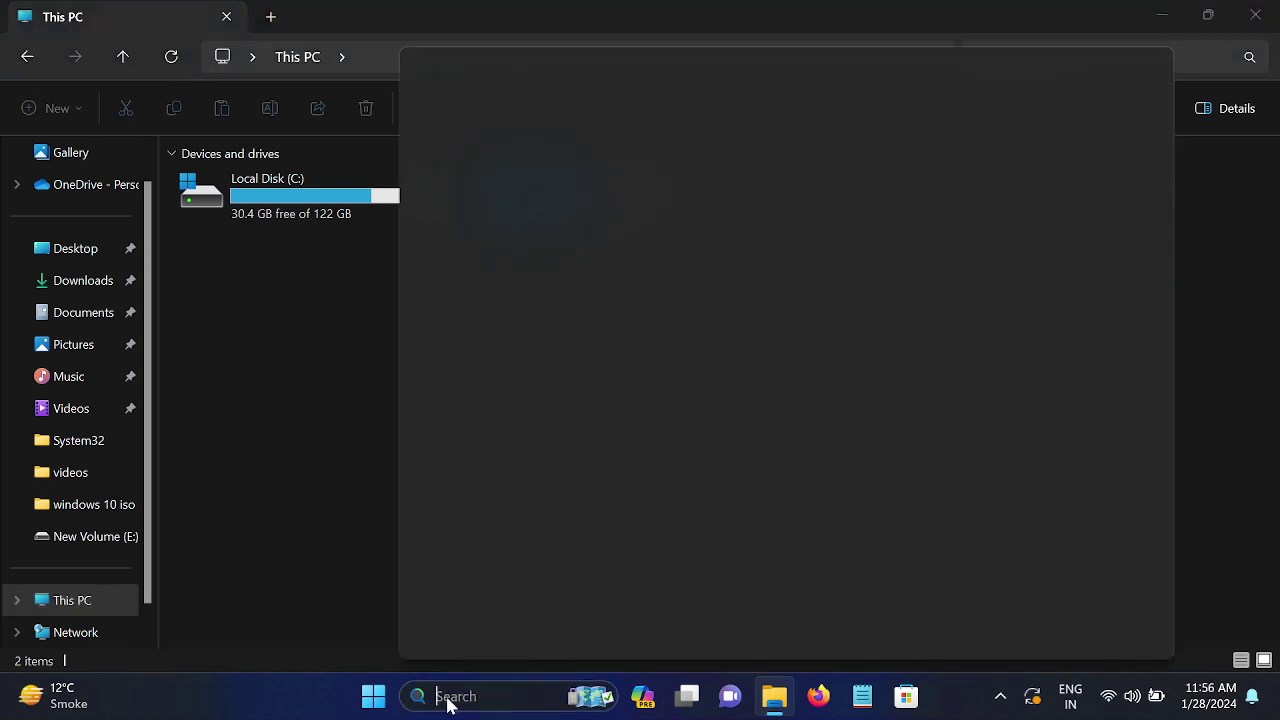
text(run)
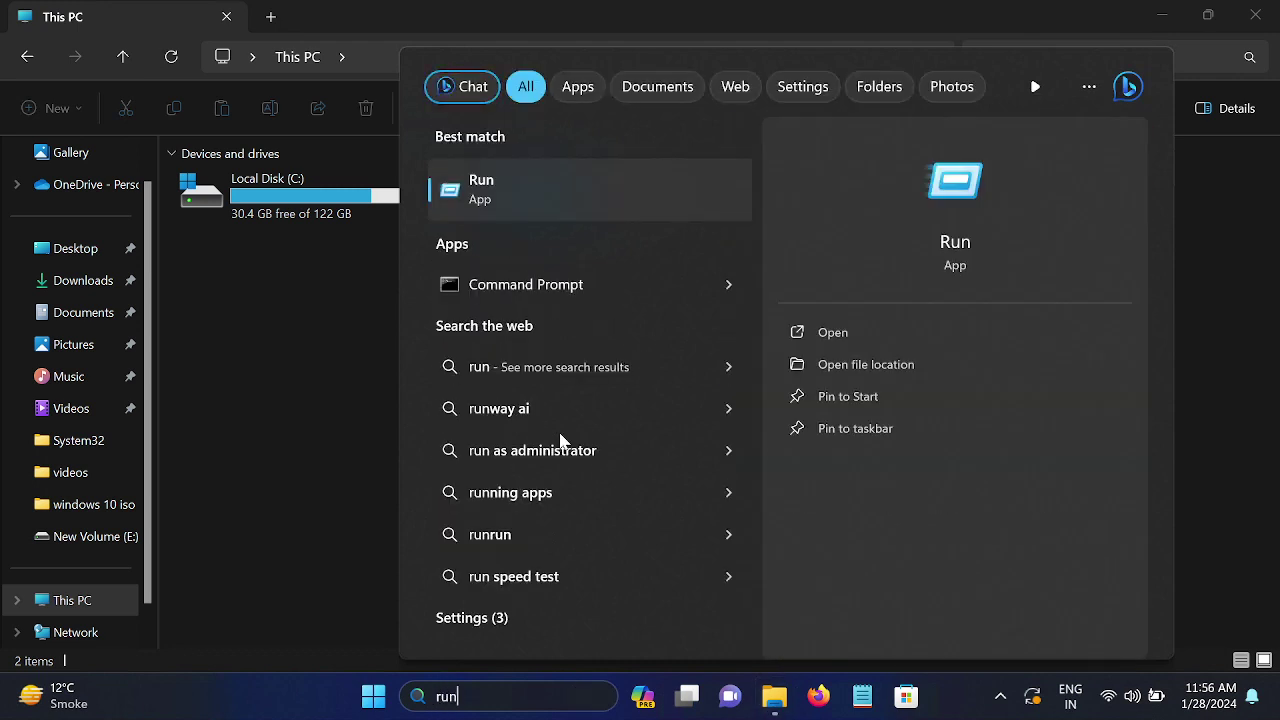
click(596, 196)
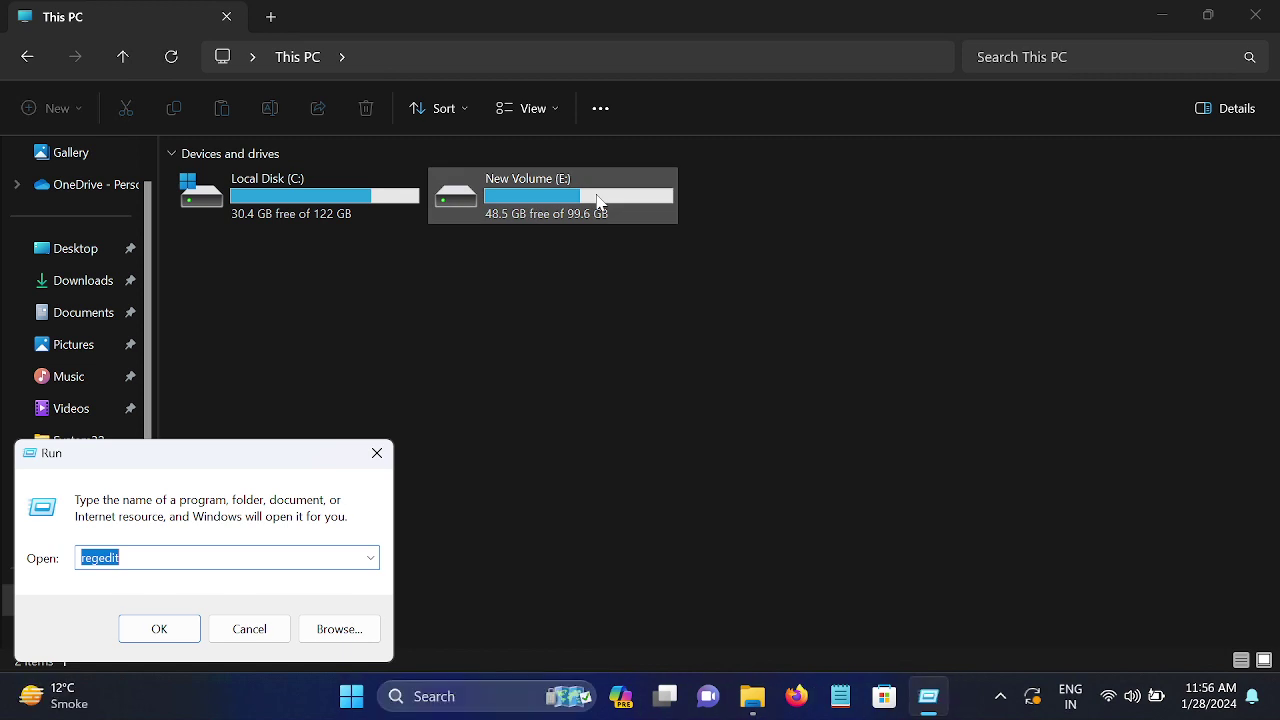
drag(248, 462, 687, 380)
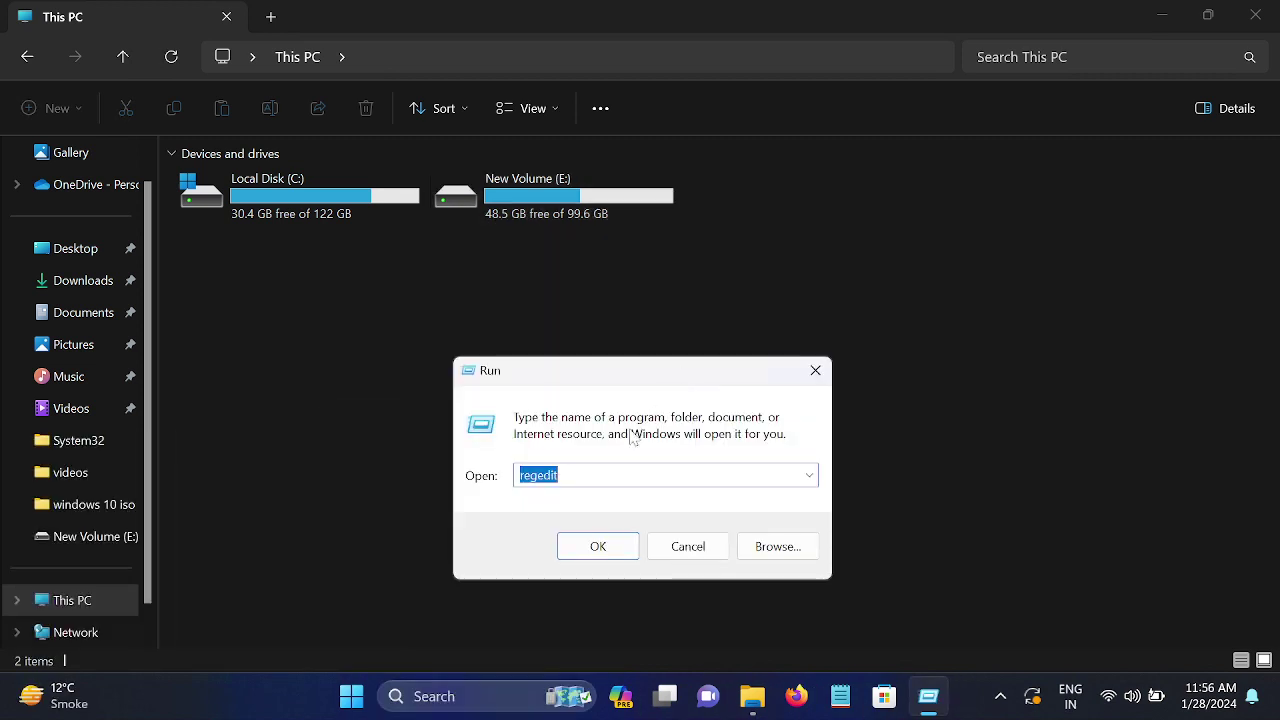
text(diskmgmt.msc)
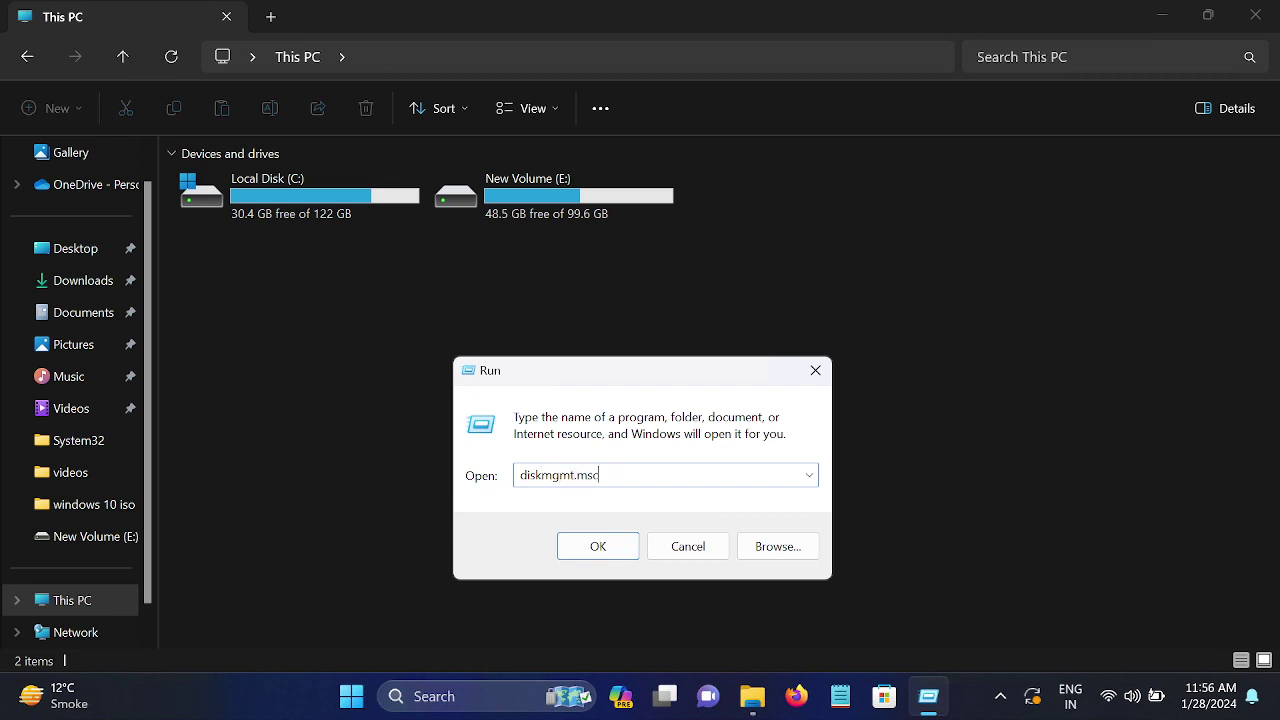
key(Return)
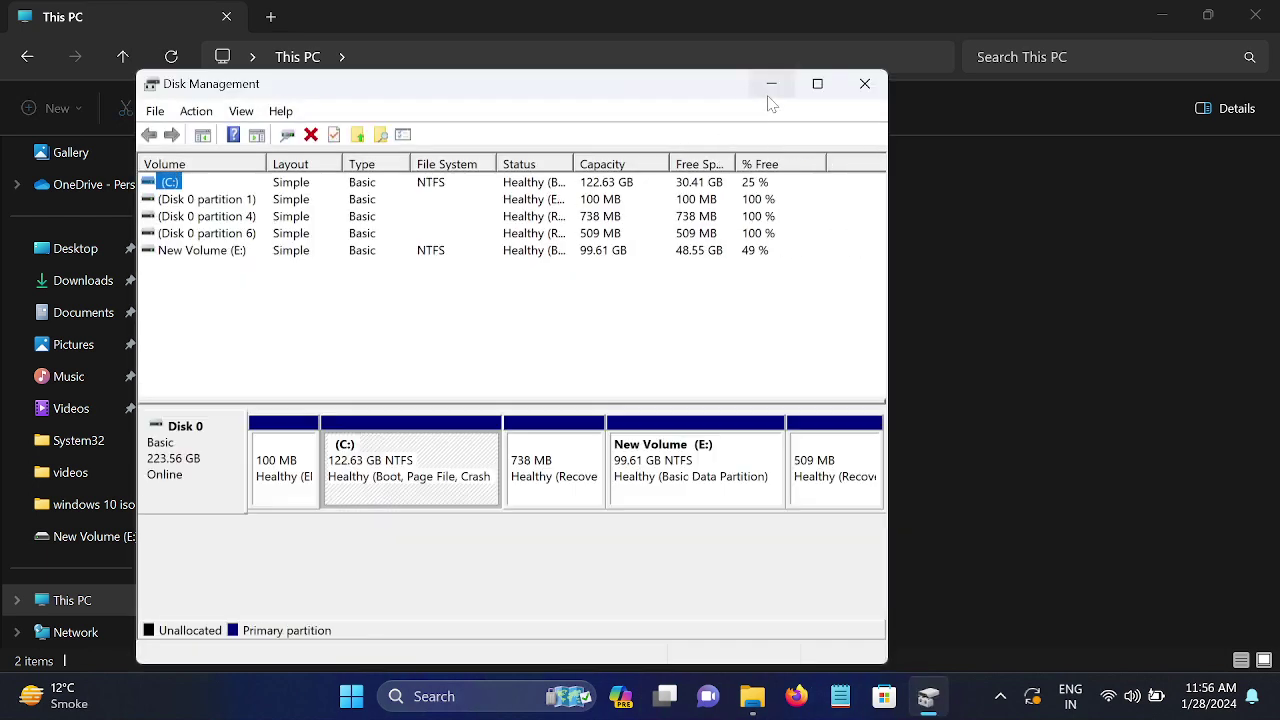
Step: Minimize Disk Management, view the disks through Computer Management for This PC instead, and close Computer Management
click(770, 92)
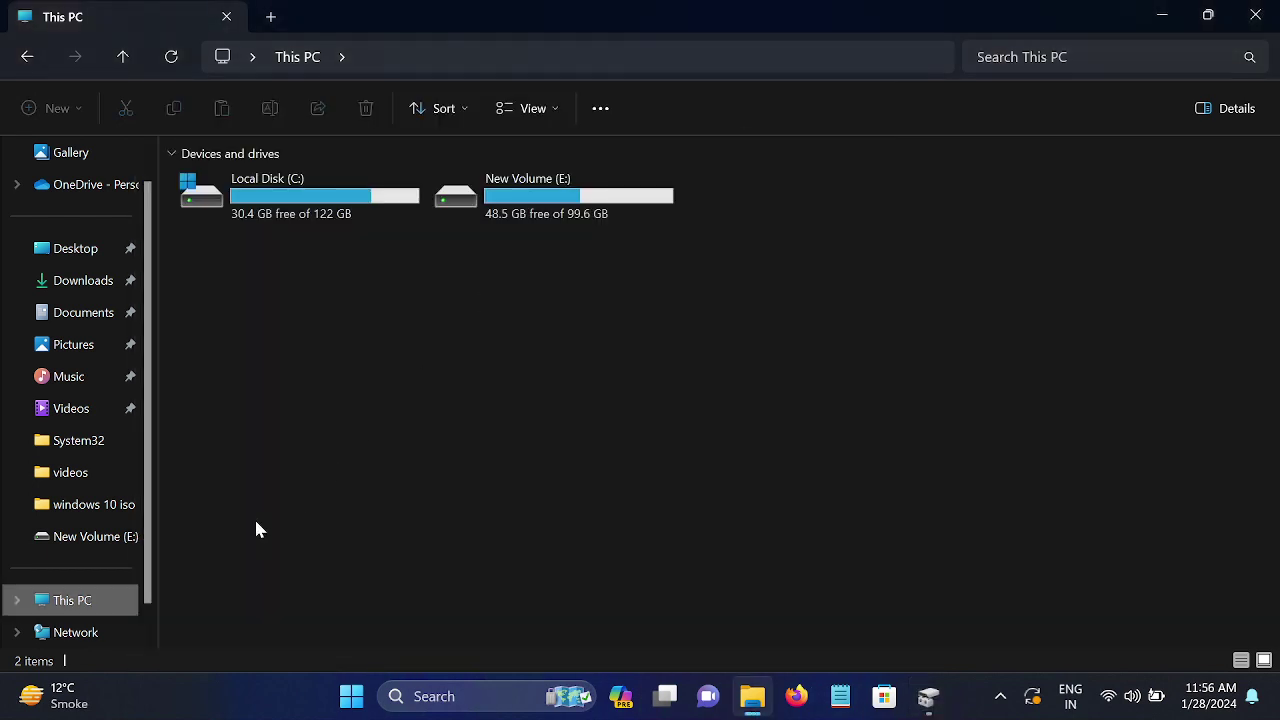
right_click(88, 601)
click(151, 572)
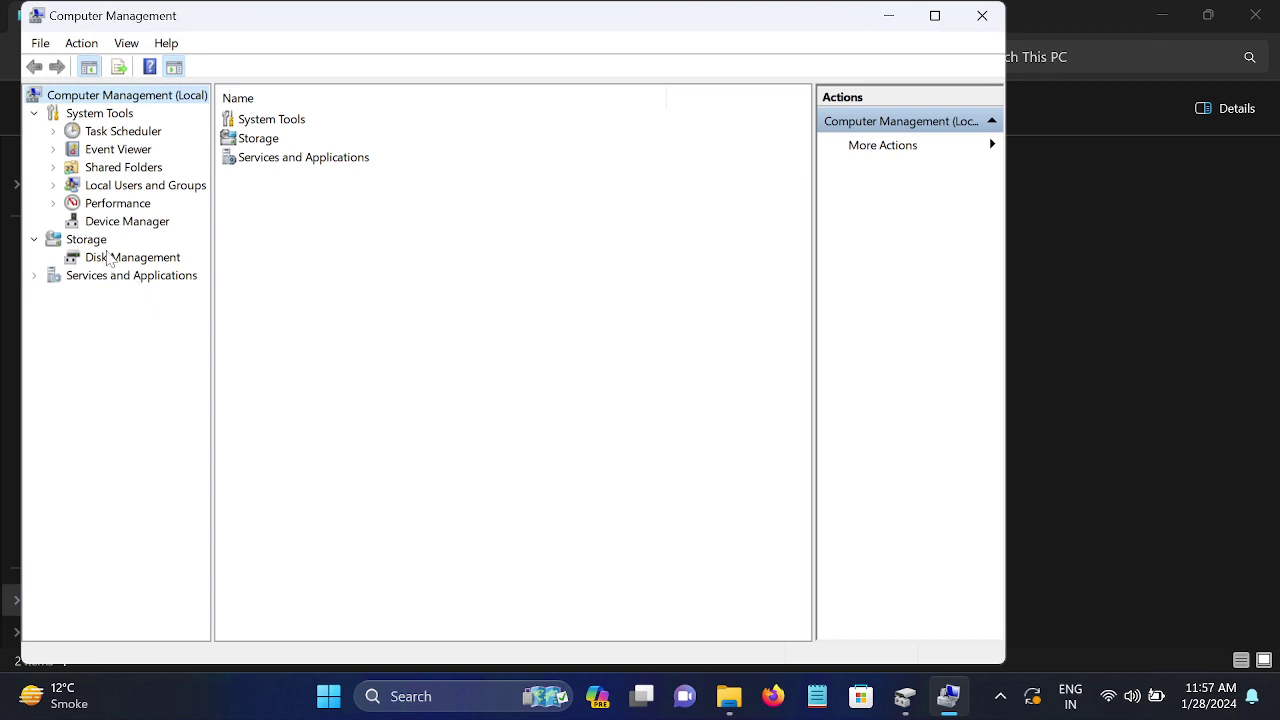
click(110, 260)
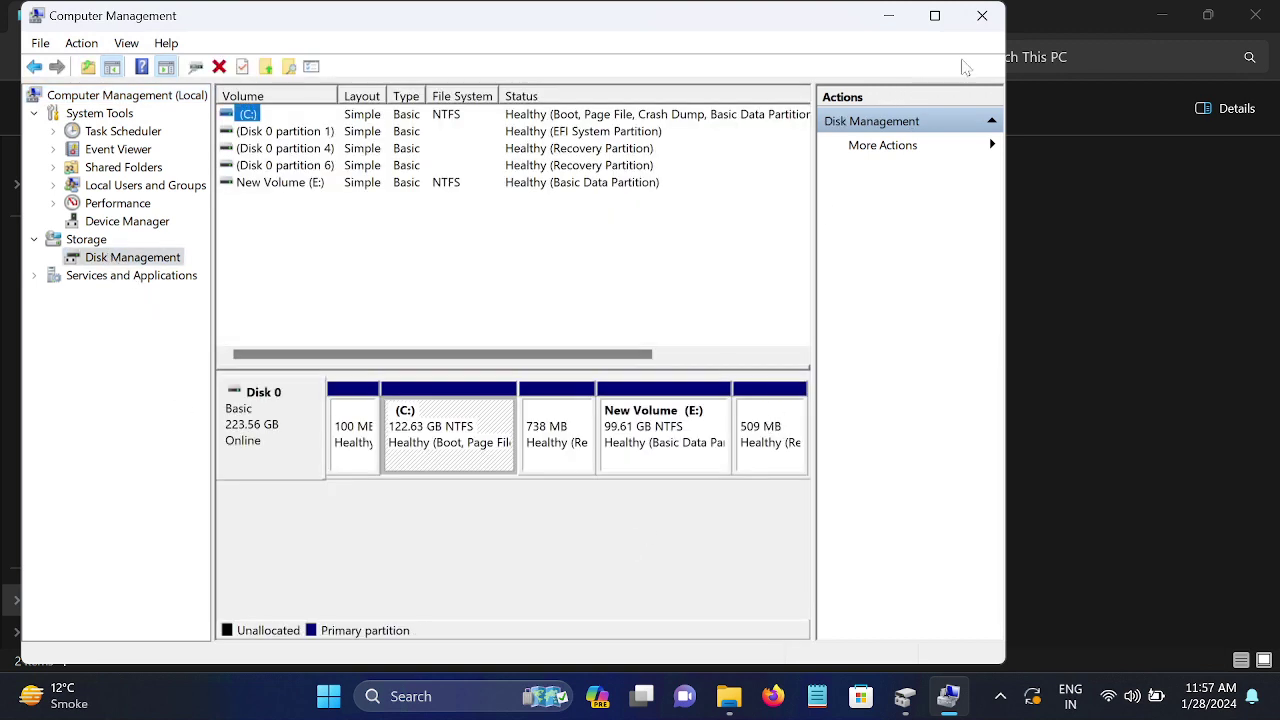
click(980, 17)
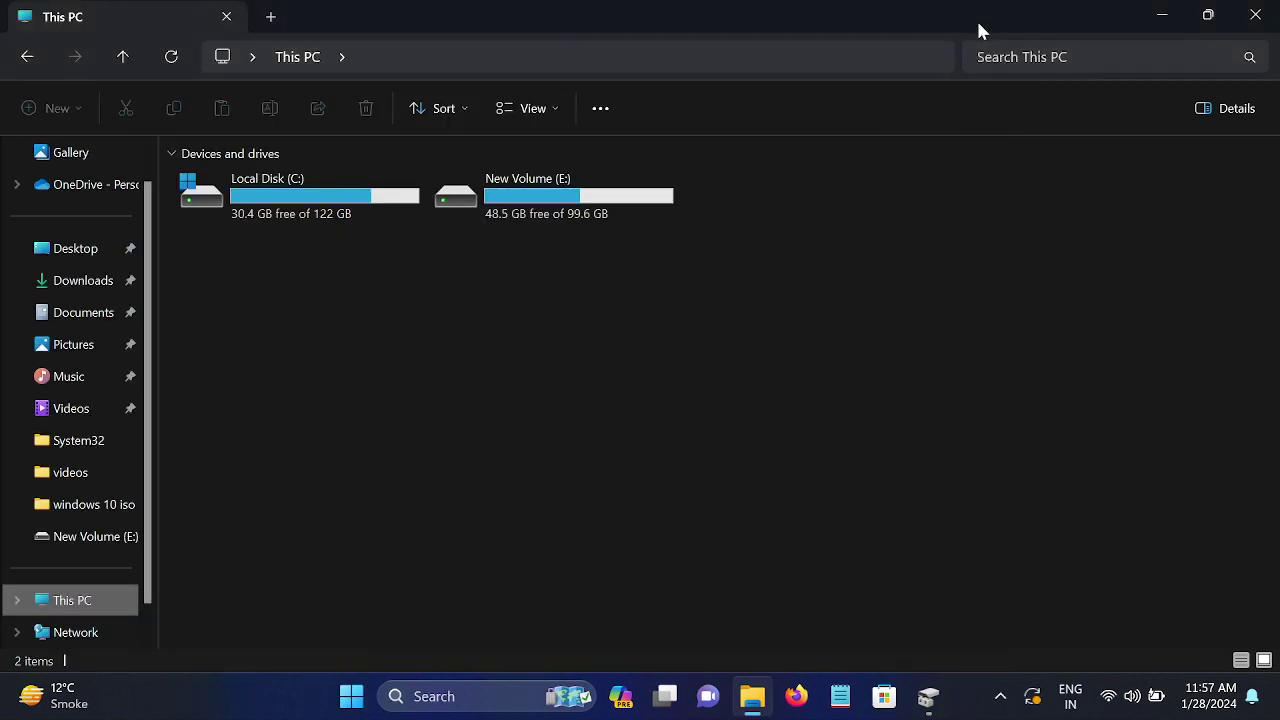
Step: Restore and maximize the standalone Disk Management window and examine the C:, recovery and E: partitions on Disk 0
click(926, 696)
click(817, 80)
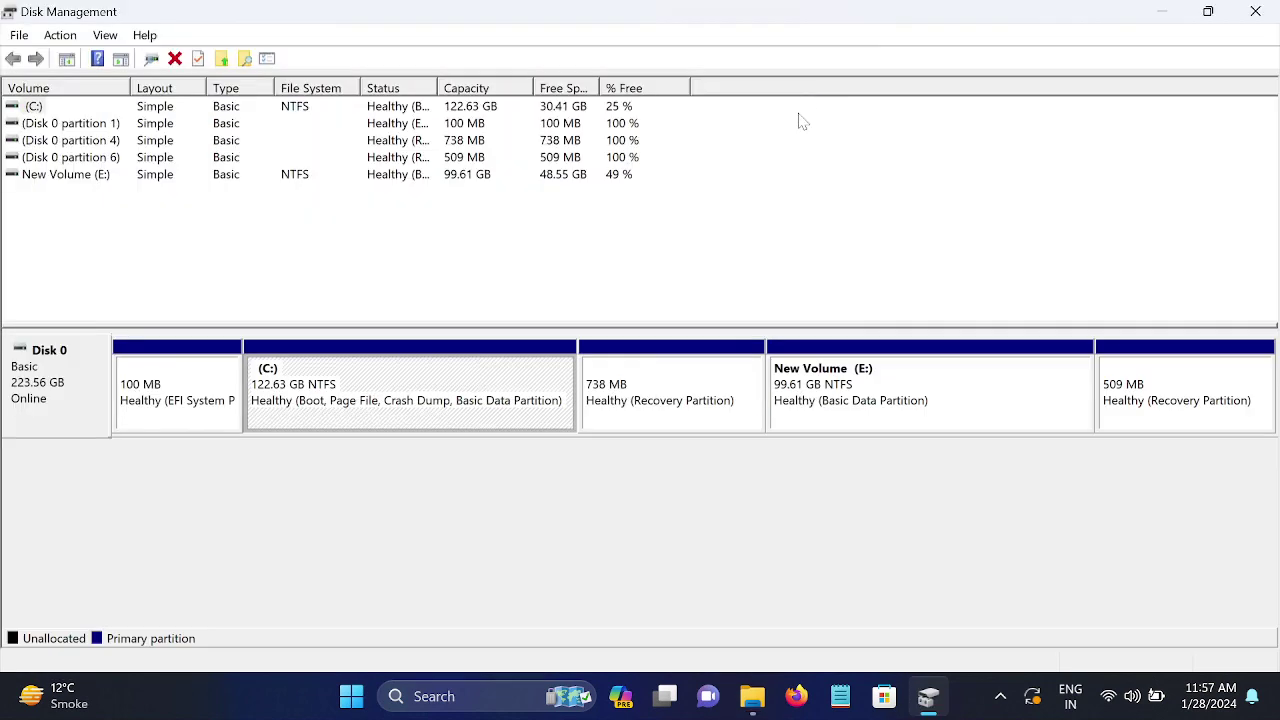
click(820, 395)
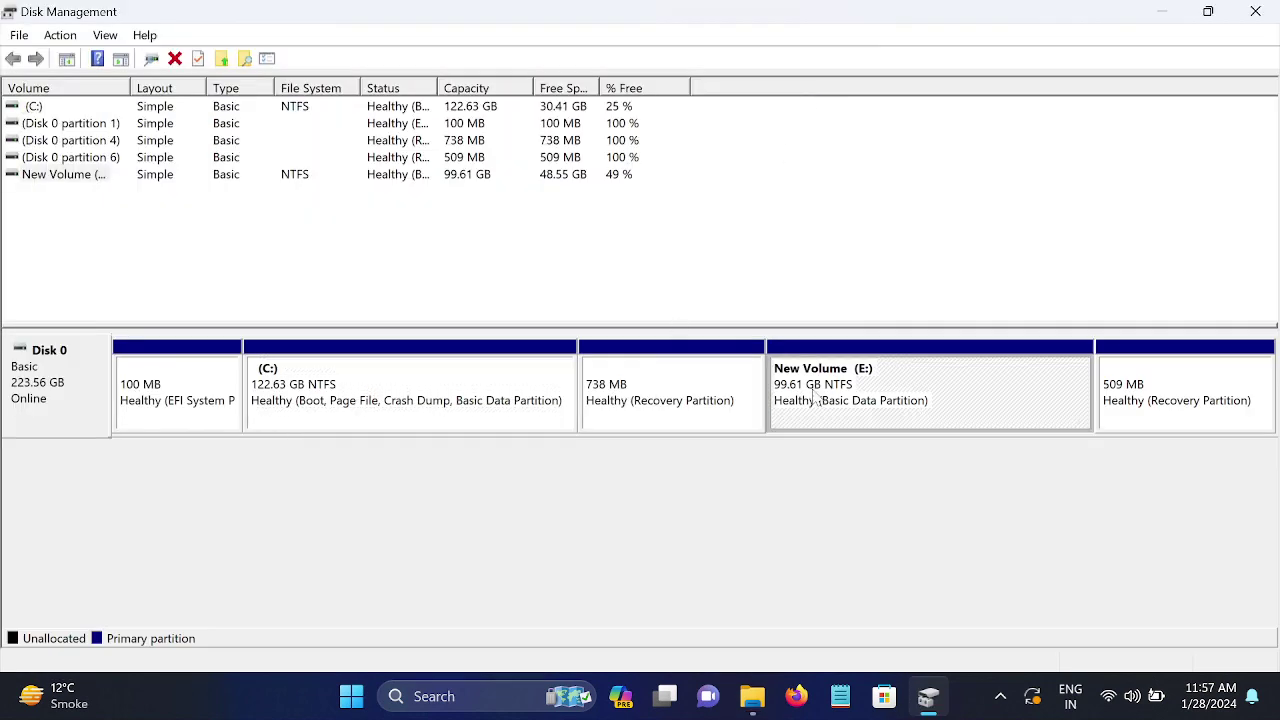
click(500, 412)
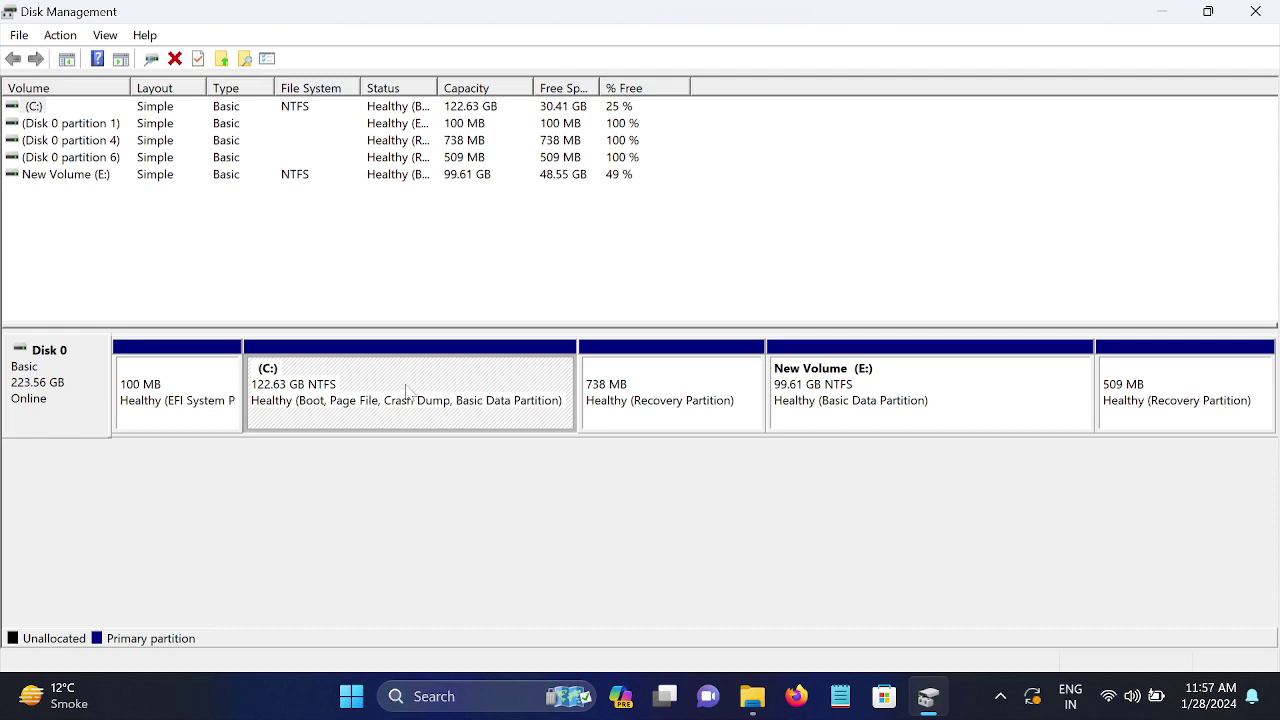
click(610, 392)
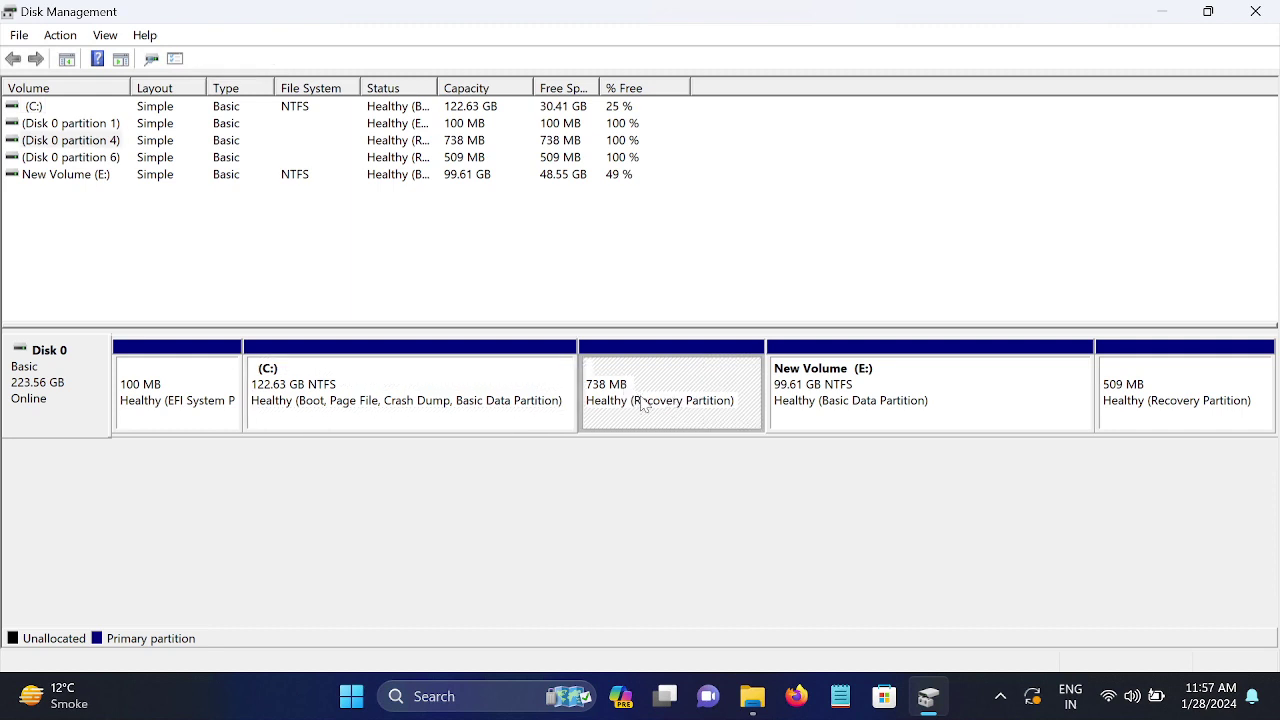
click(462, 406)
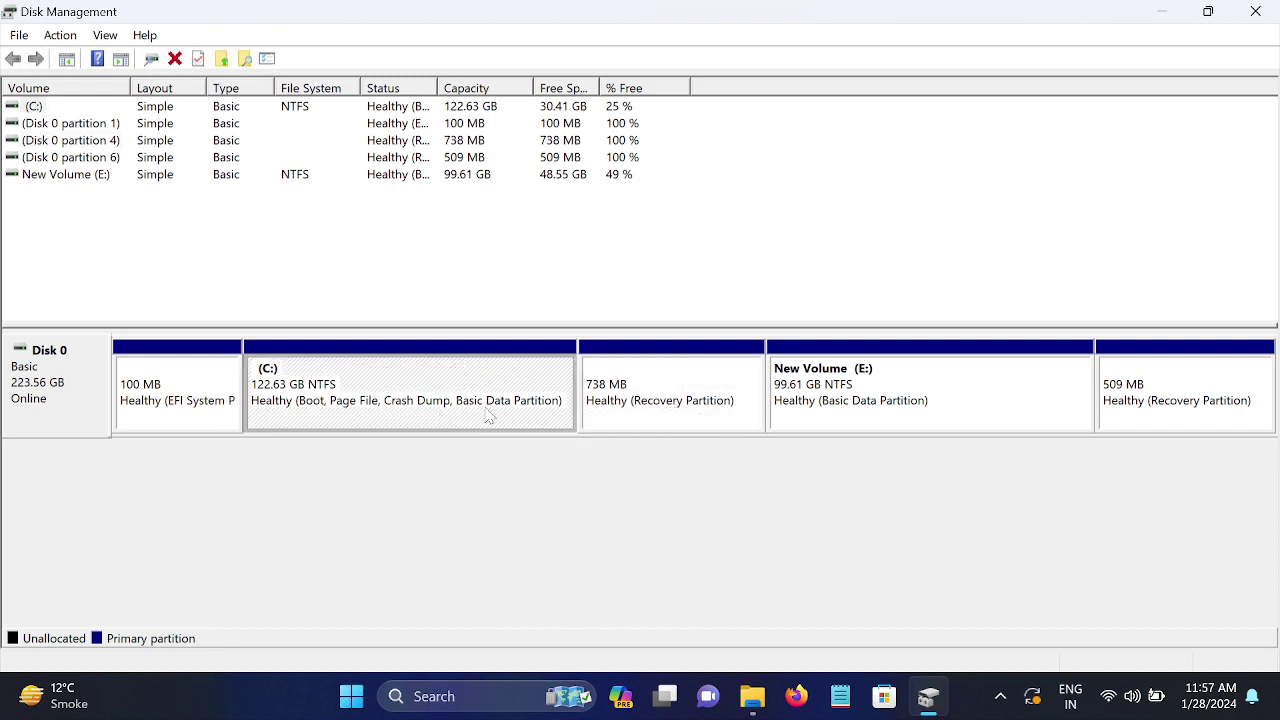
click(897, 393)
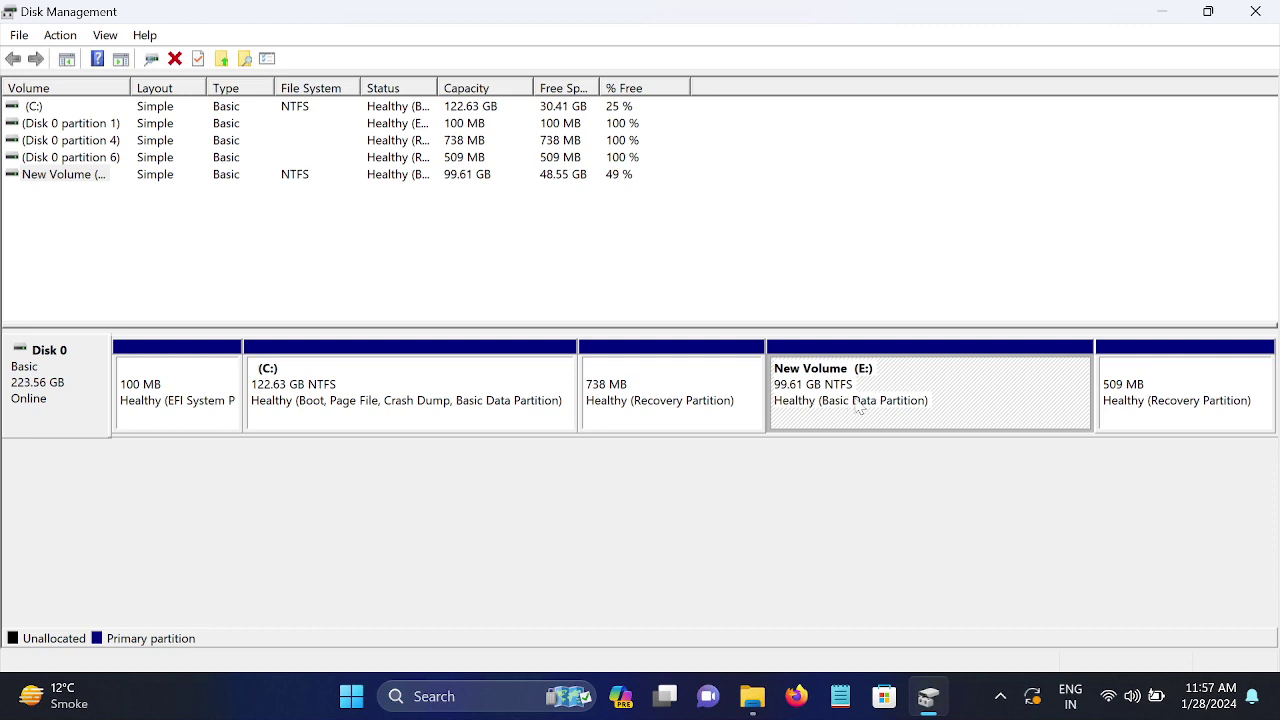
Step: Switch to File Explorer, inspect the files and folders stored on New Volume (E:), and return to Disk Management
click(752, 700)
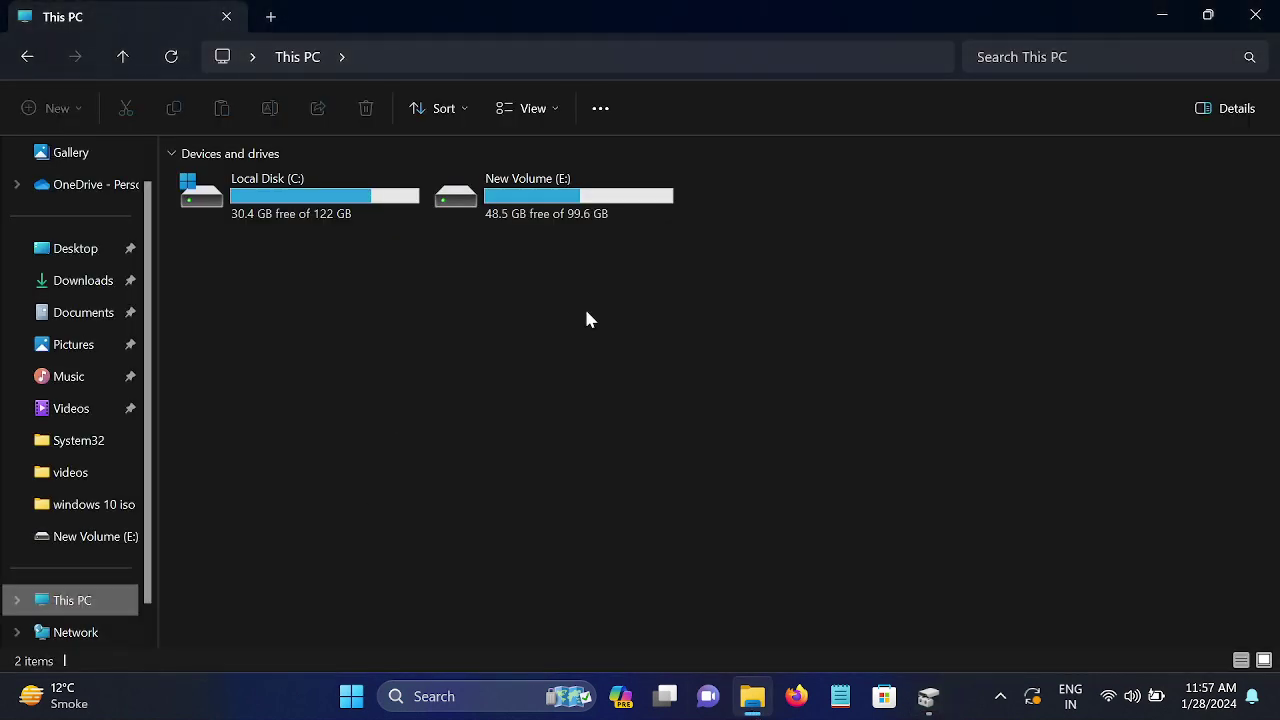
double_click(590, 224)
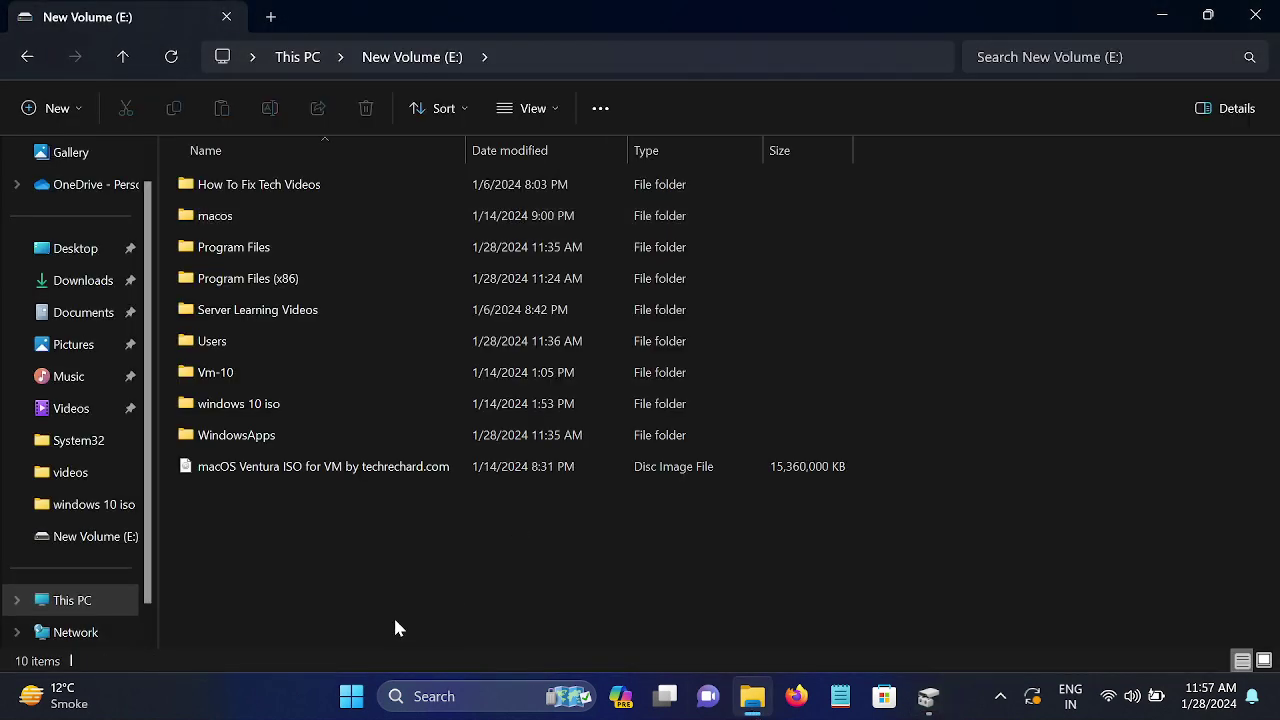
drag(386, 600, 338, 185)
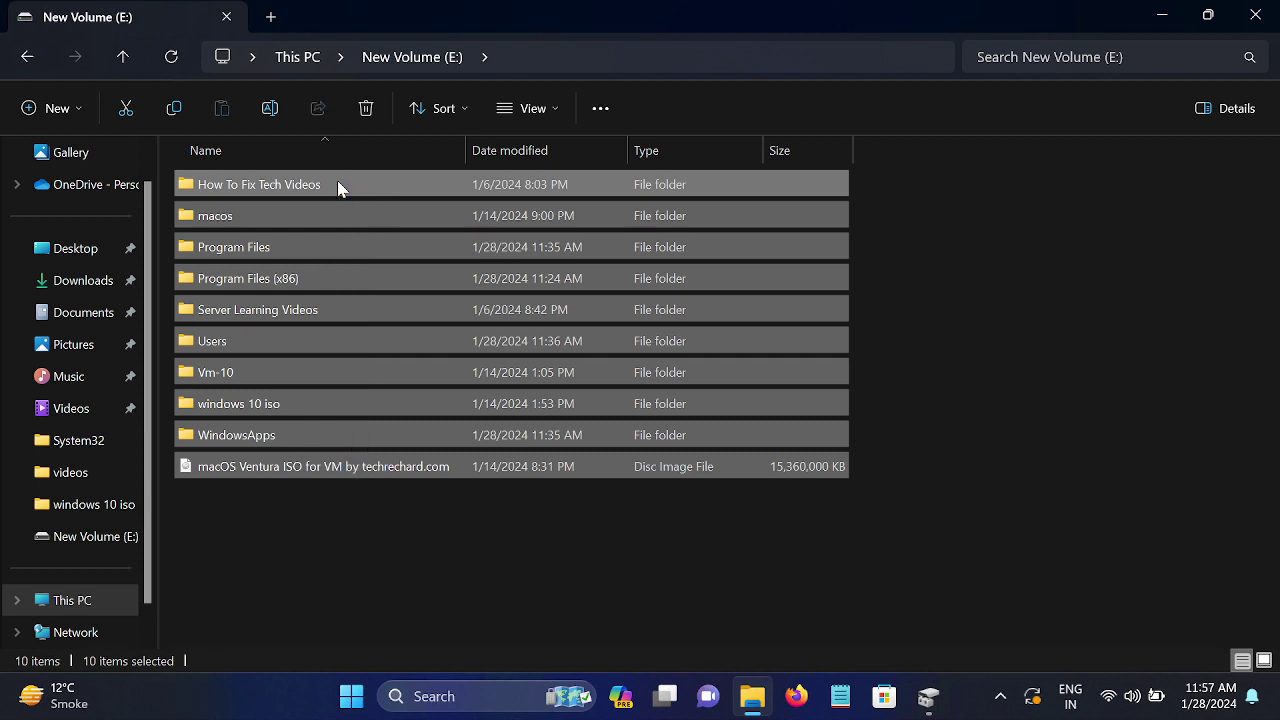
click(123, 57)
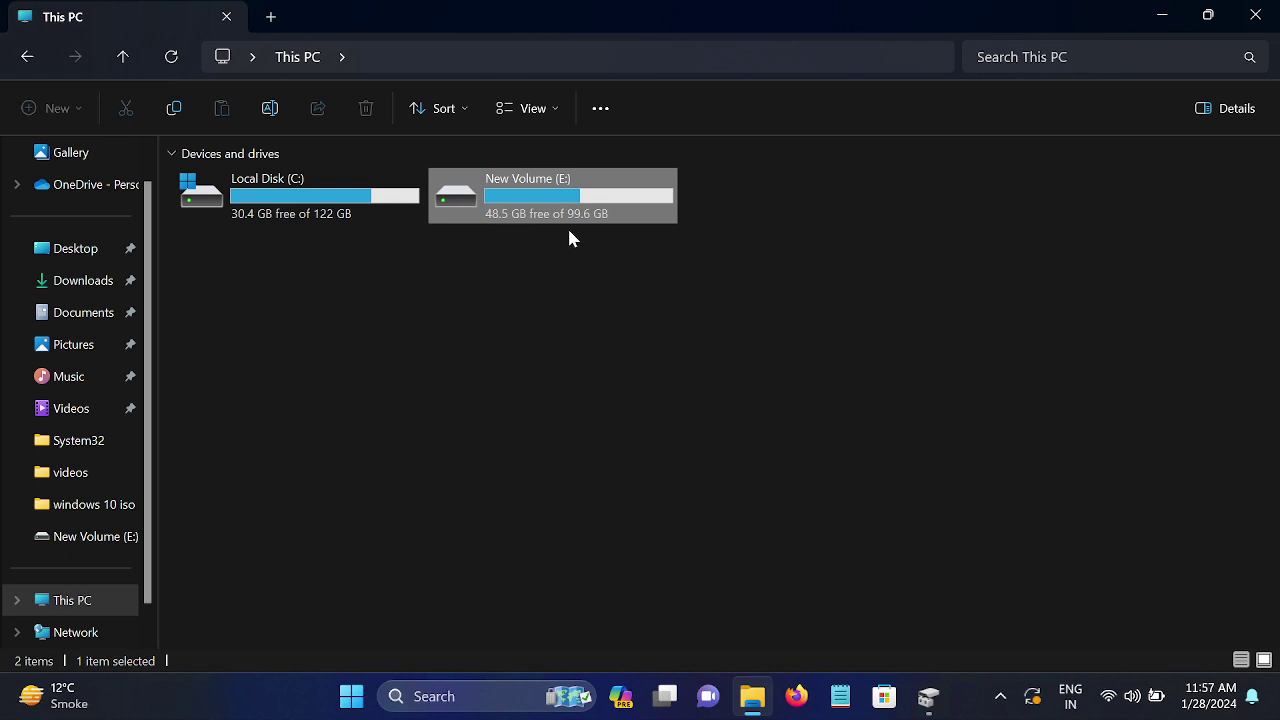
click(1174, 18)
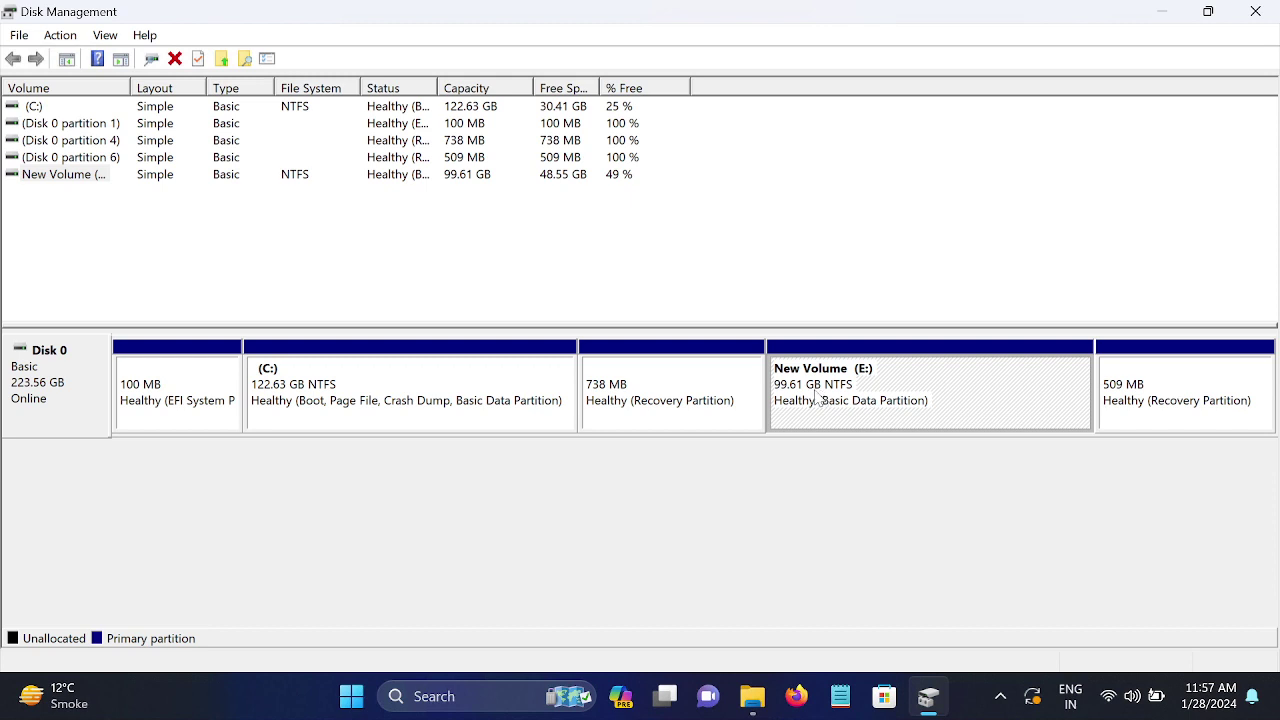
Step: Shrink New Volume (E:) by 49551 MB to free unallocated space on Disk 0
right_click(864, 381)
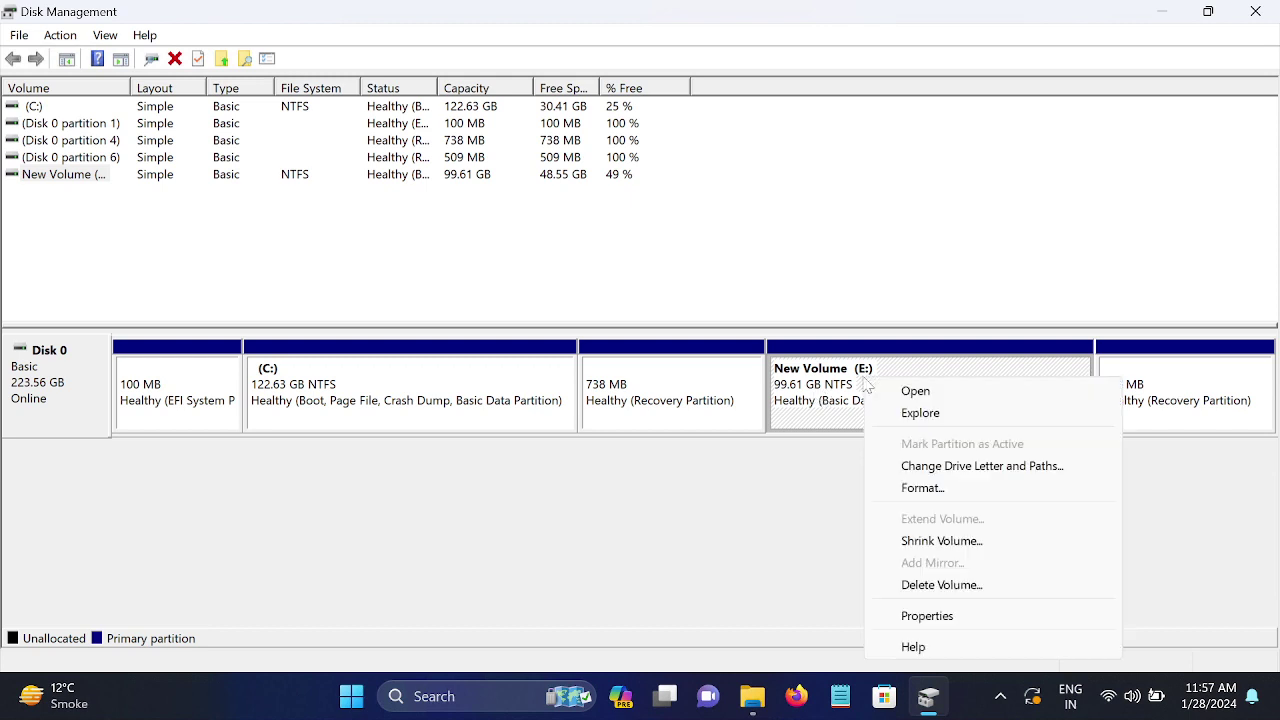
click(929, 538)
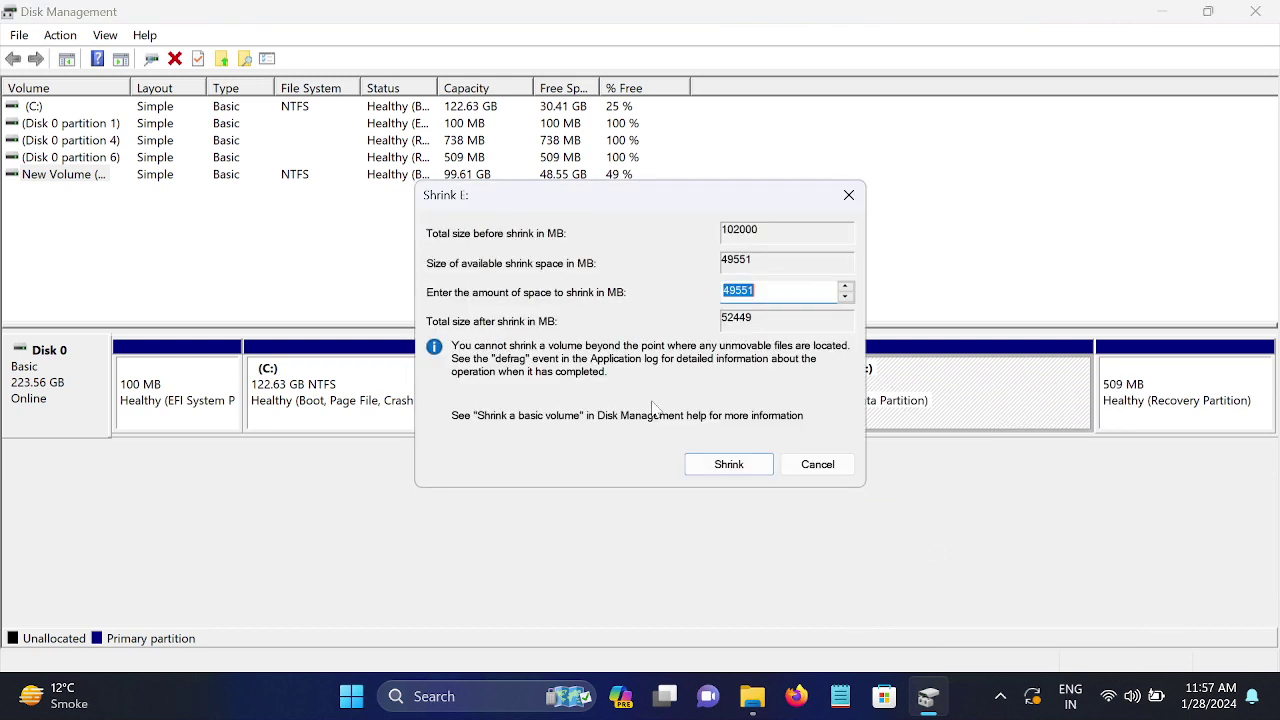
click(742, 473)
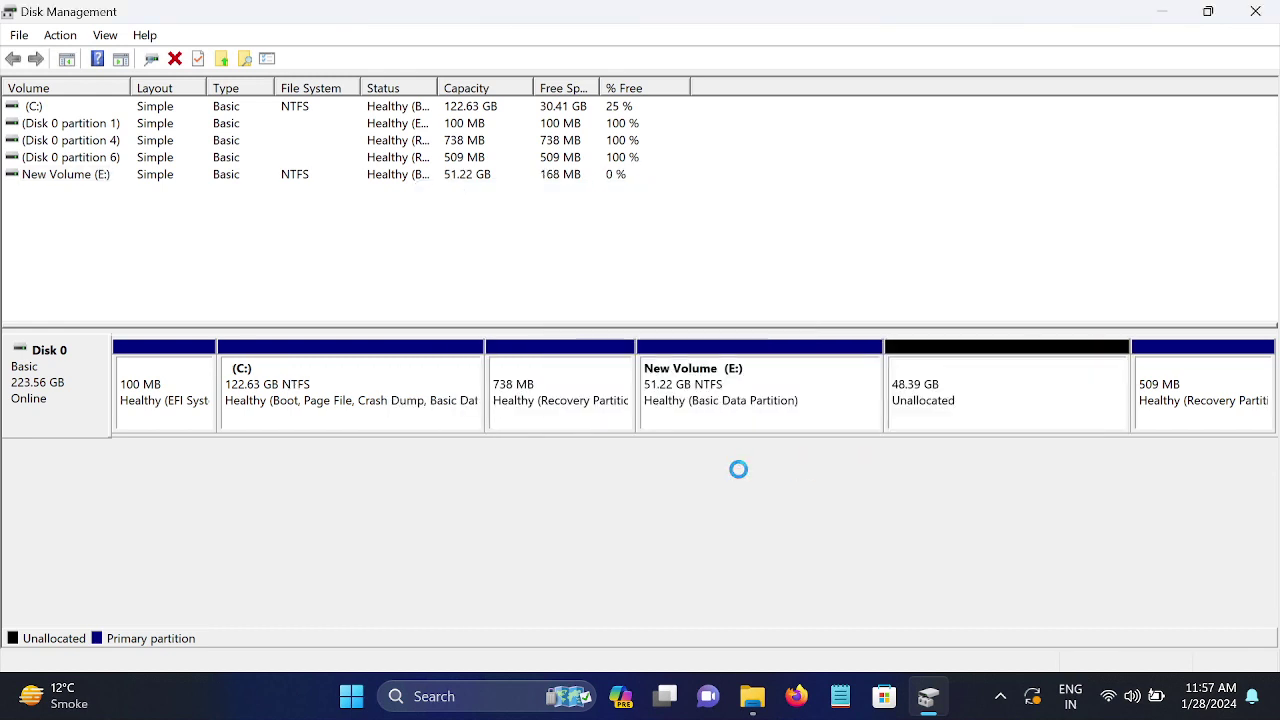
Step: Create a simple volume in the unallocated space, quick-formatted as NTFS with default allocation unit size and the label New Volume
right_click(935, 398)
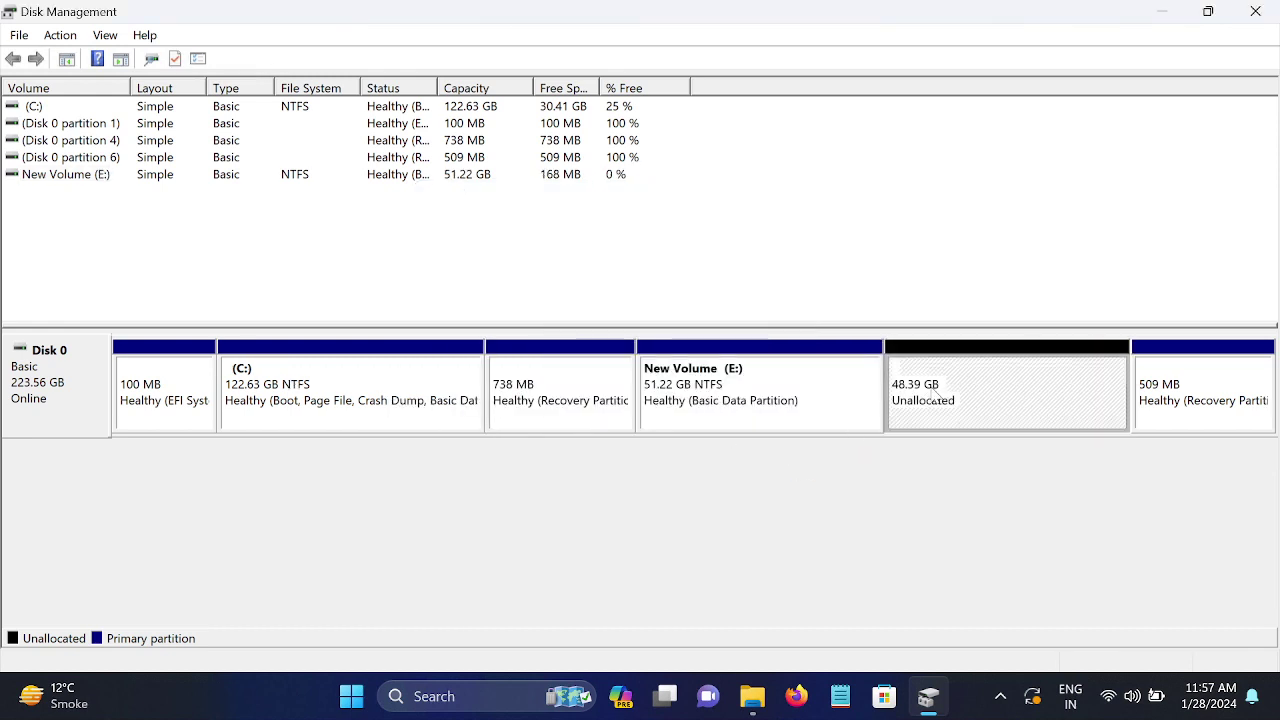
click(975, 404)
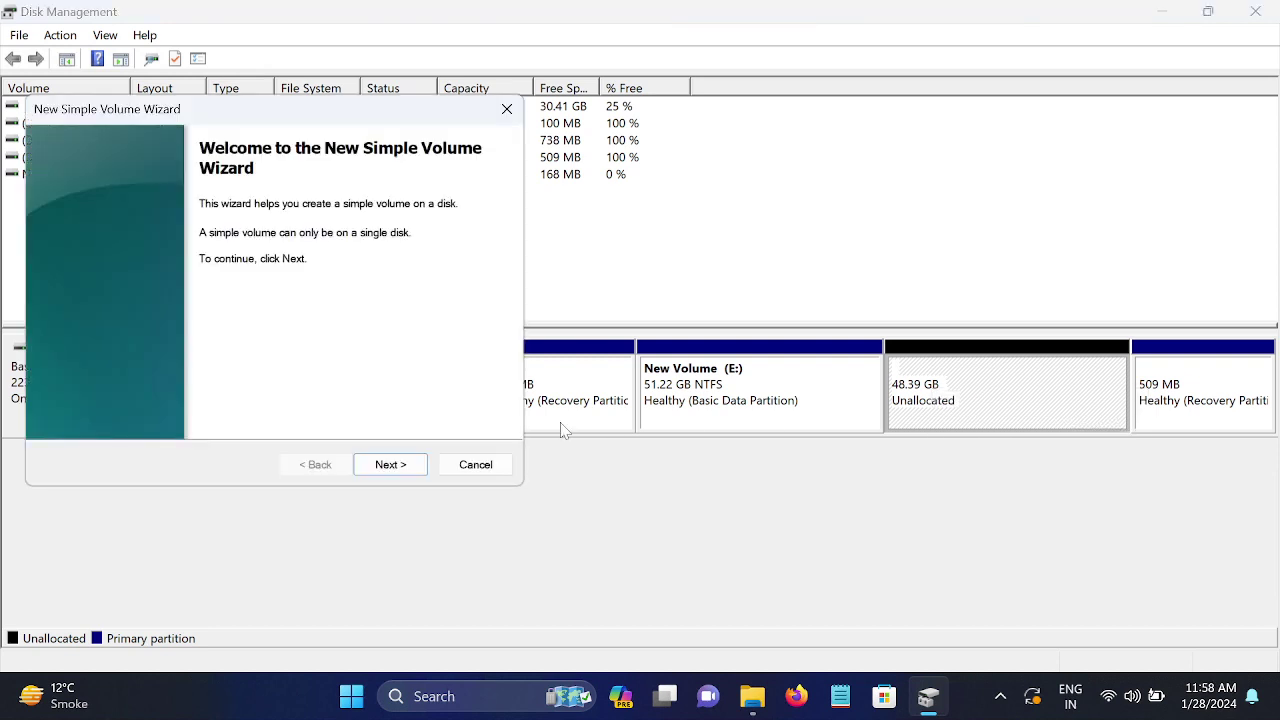
click(392, 465)
click(392, 466)
click(392, 466)
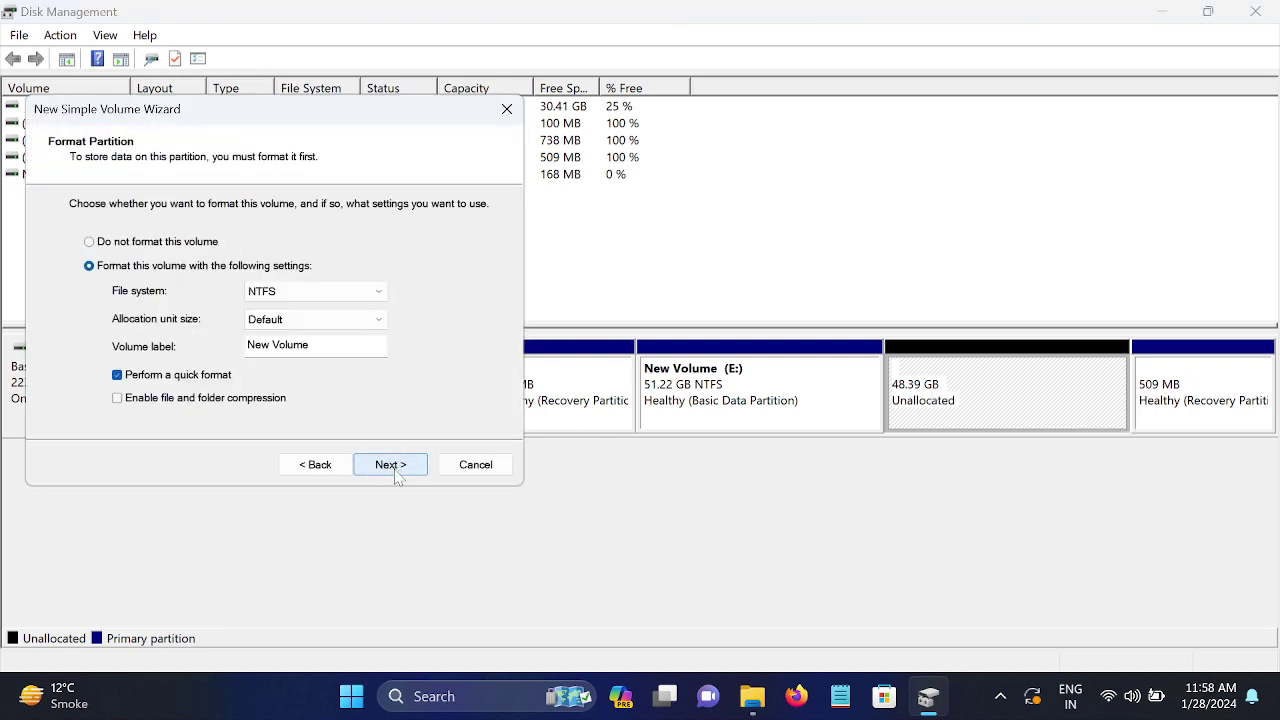
click(392, 466)
click(392, 466)
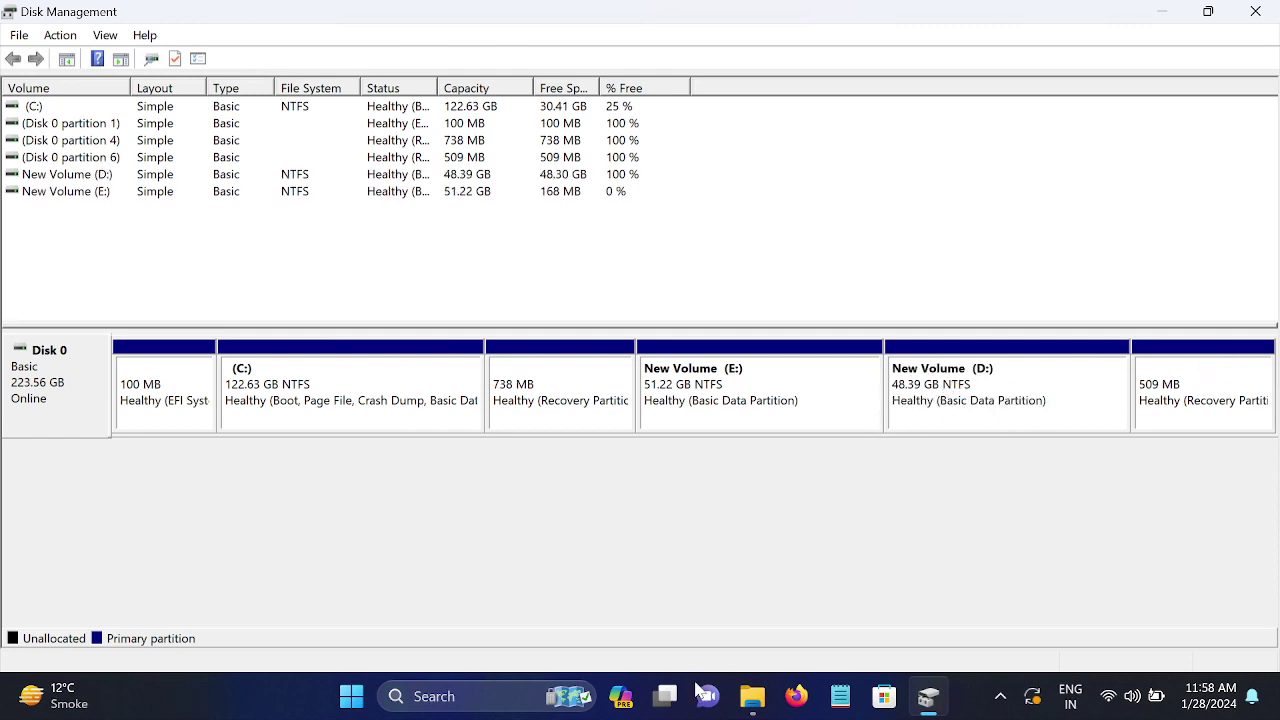
Step: Switch to File Explorer and refresh This PC to check the listed drives
click(747, 703)
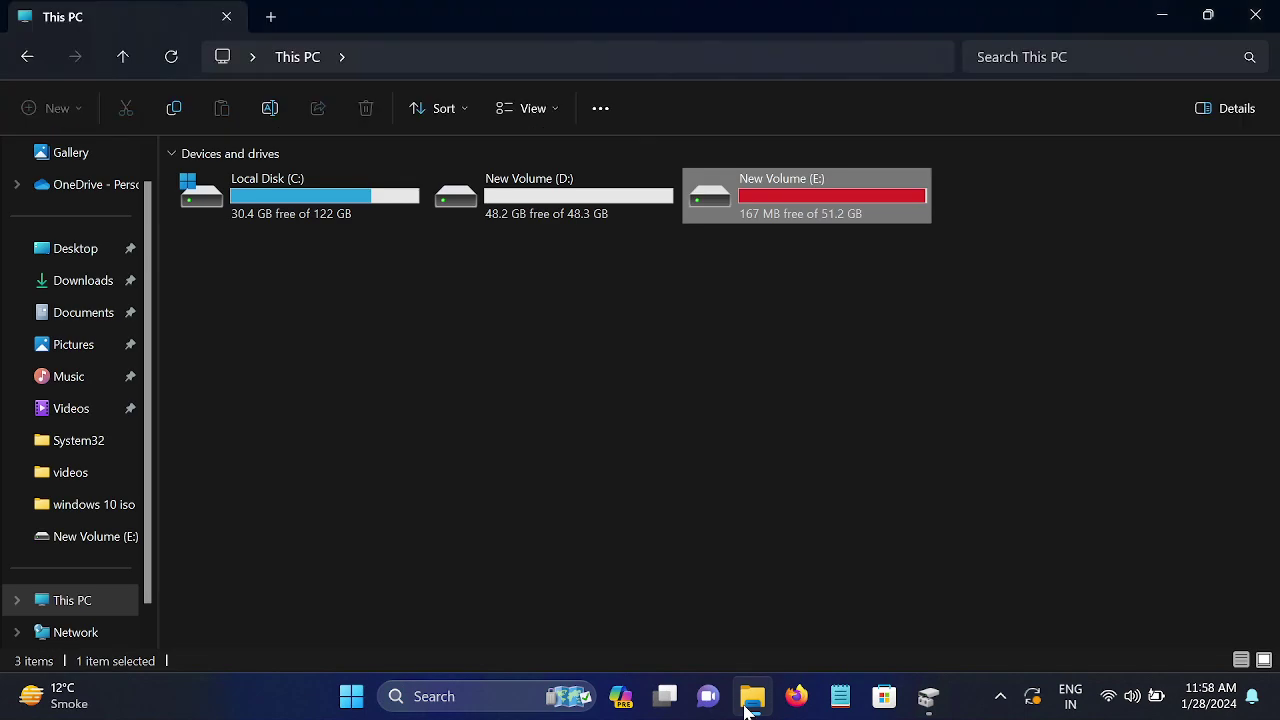
right_click(617, 368)
click(668, 558)
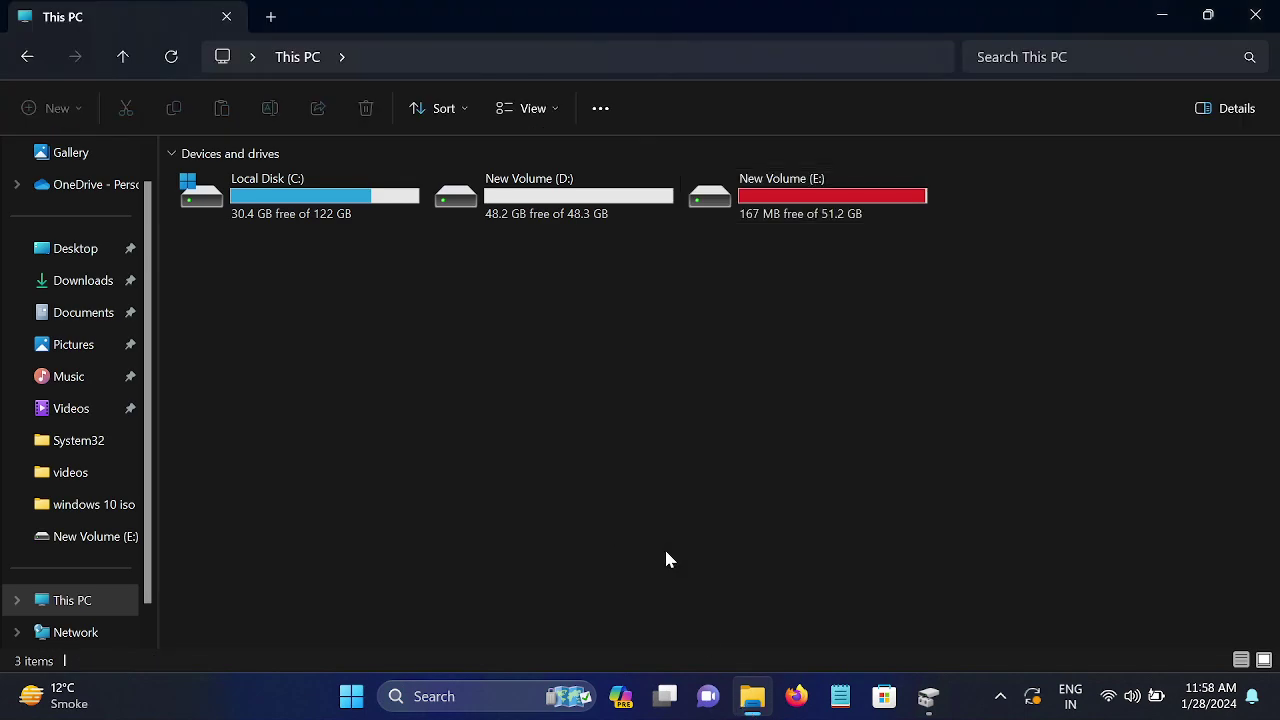
click(677, 443)
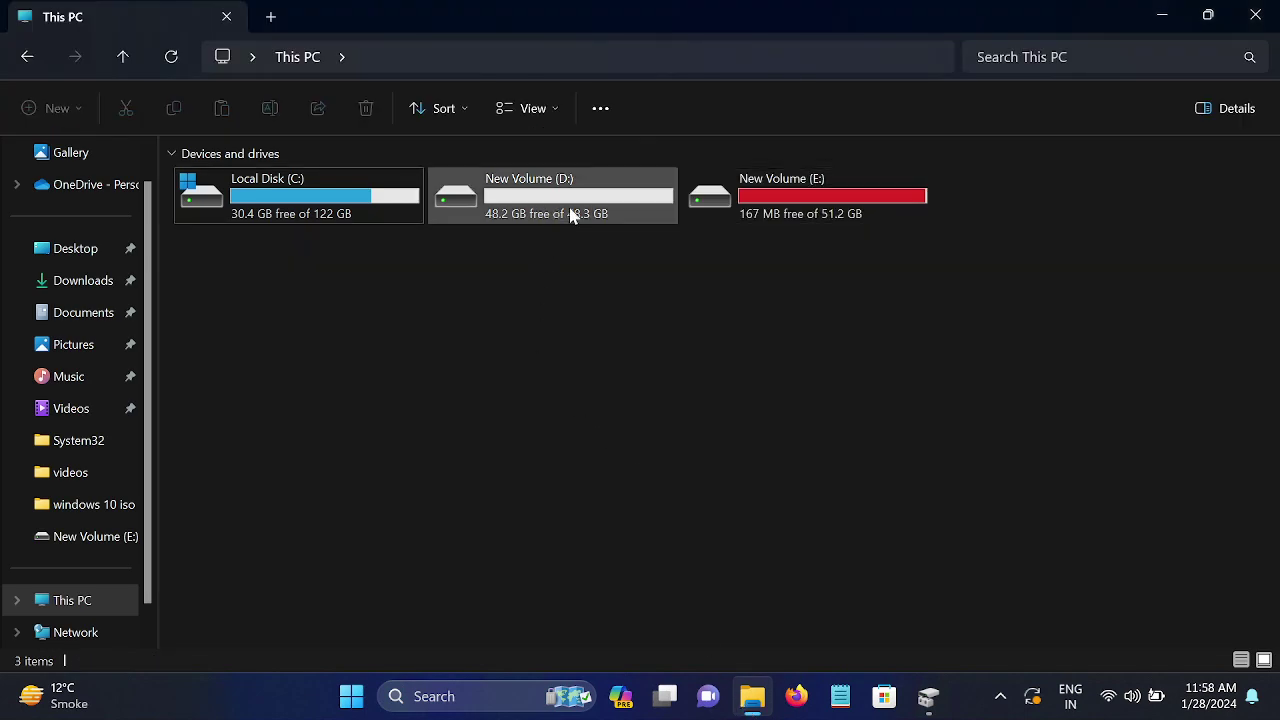
Step: Check the files still stored on New Volume (E:), return to This PC, and select New Volume (D:)
double_click(774, 212)
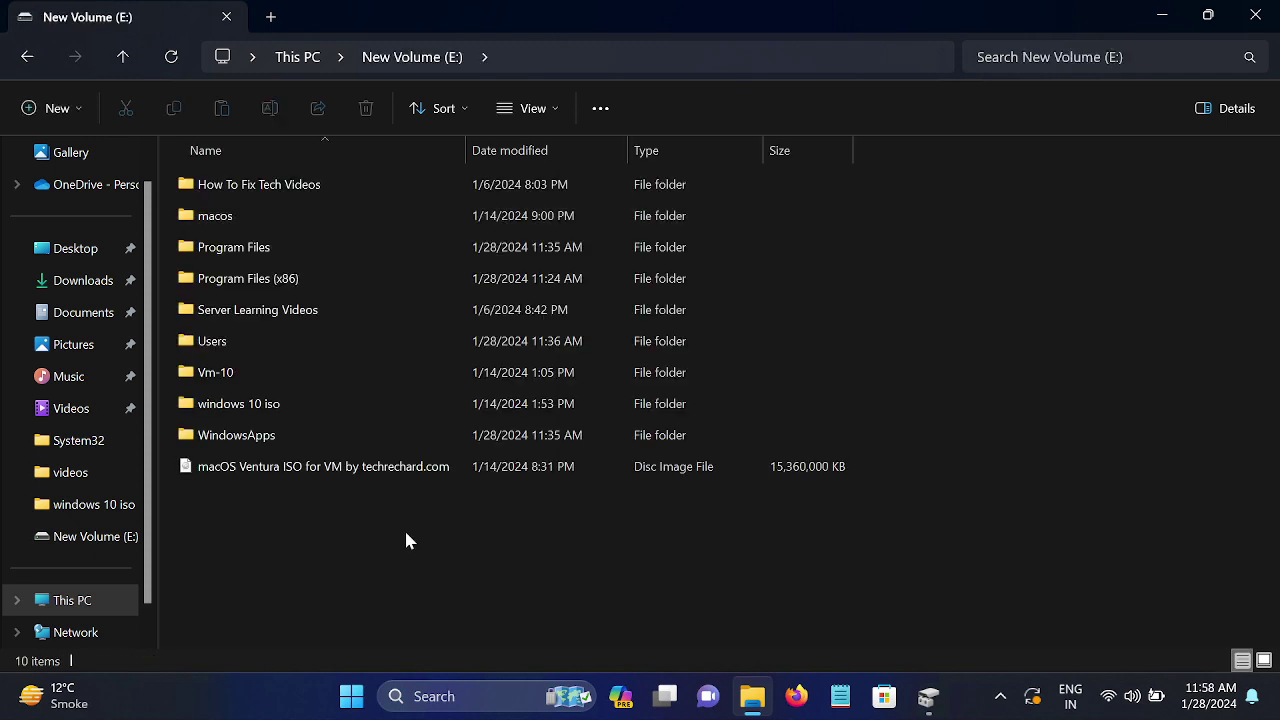
drag(405, 540, 343, 200)
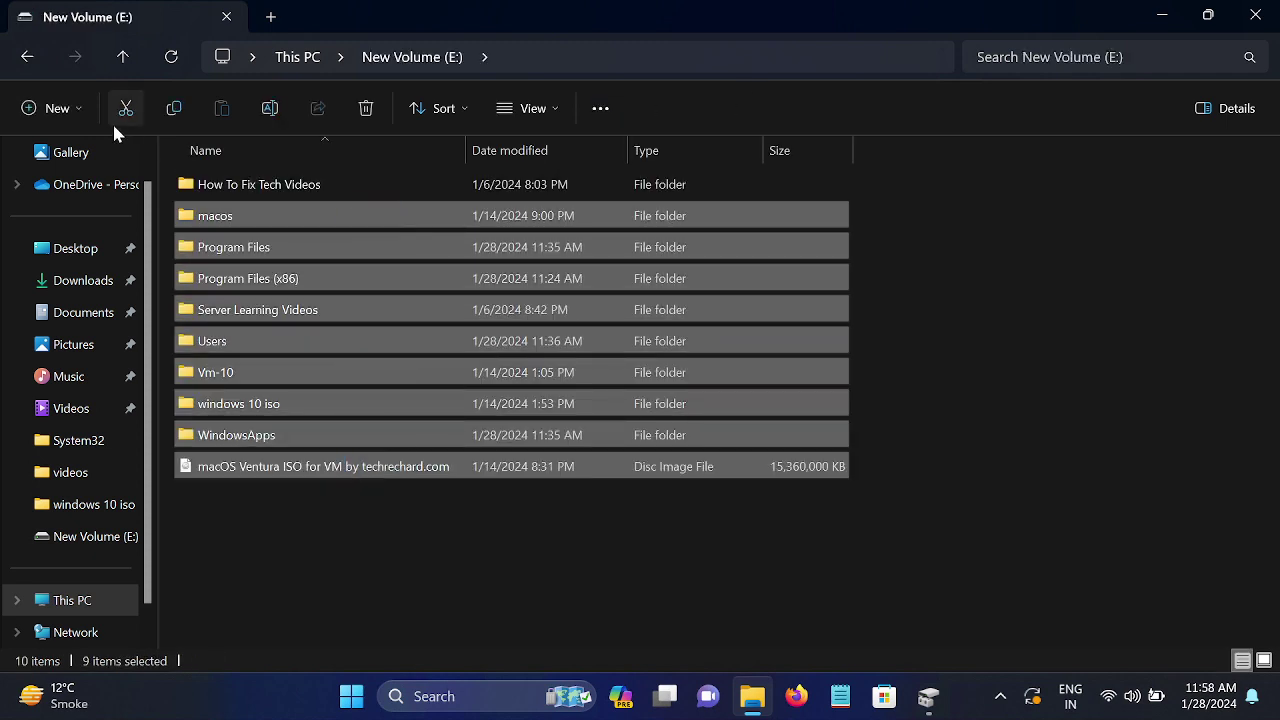
click(122, 57)
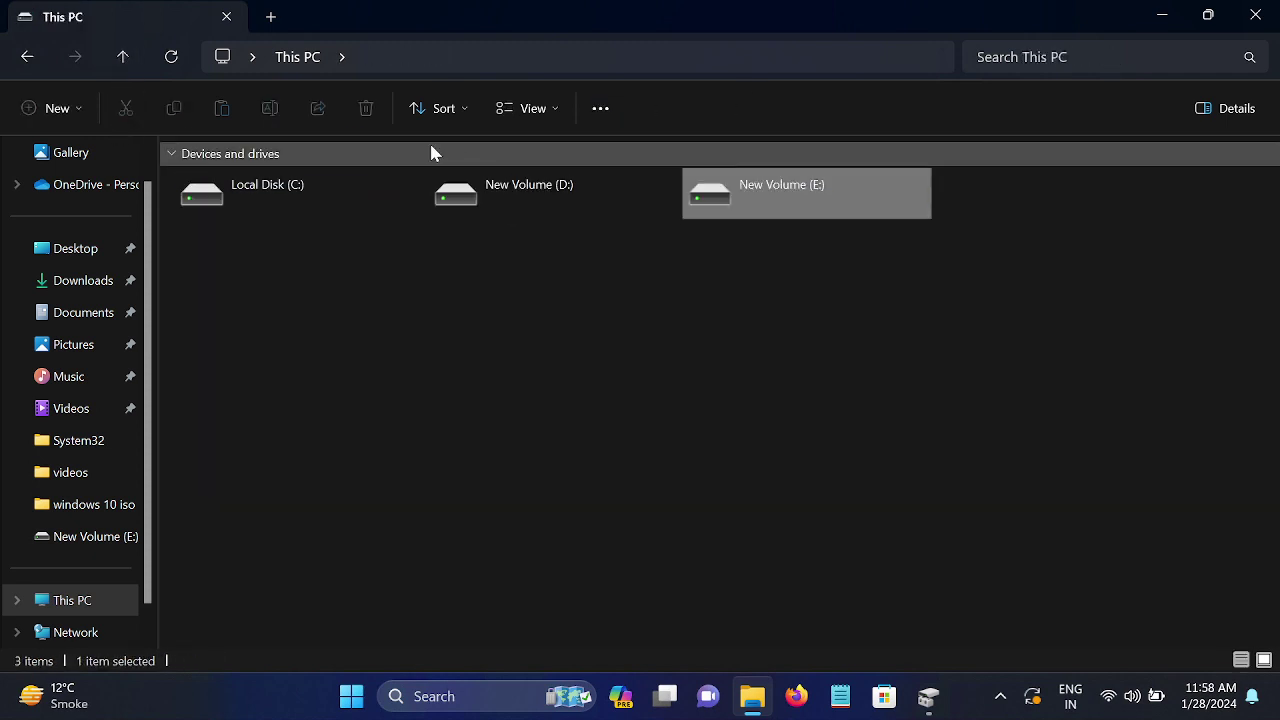
click(549, 210)
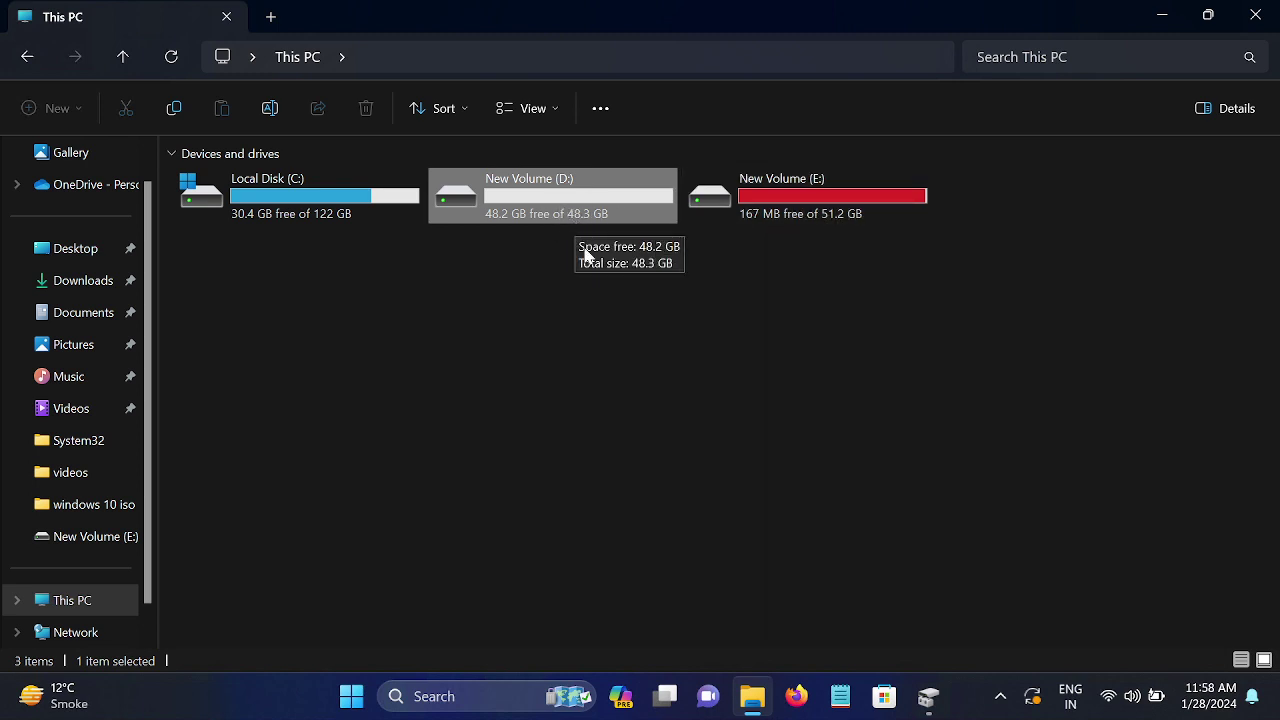
Step: Switch to Disk Management and delete New Volume (D:), accepting the erasure of its data
click(926, 710)
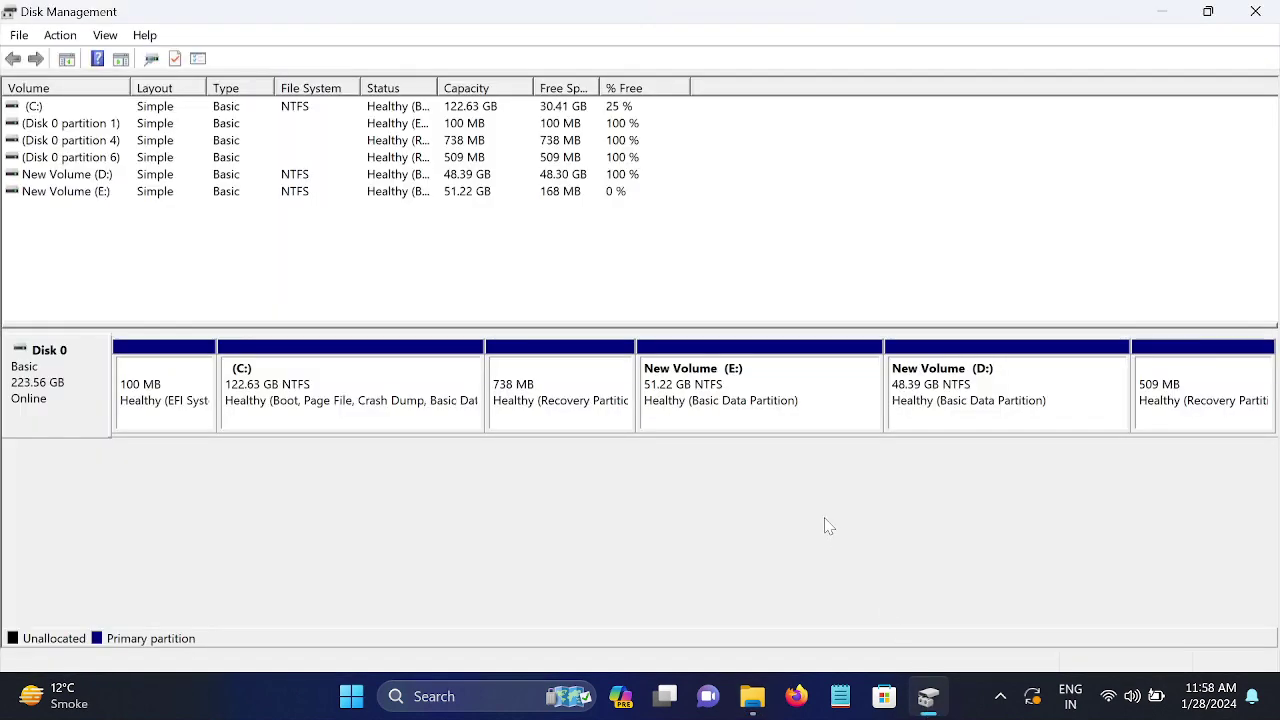
click(758, 402)
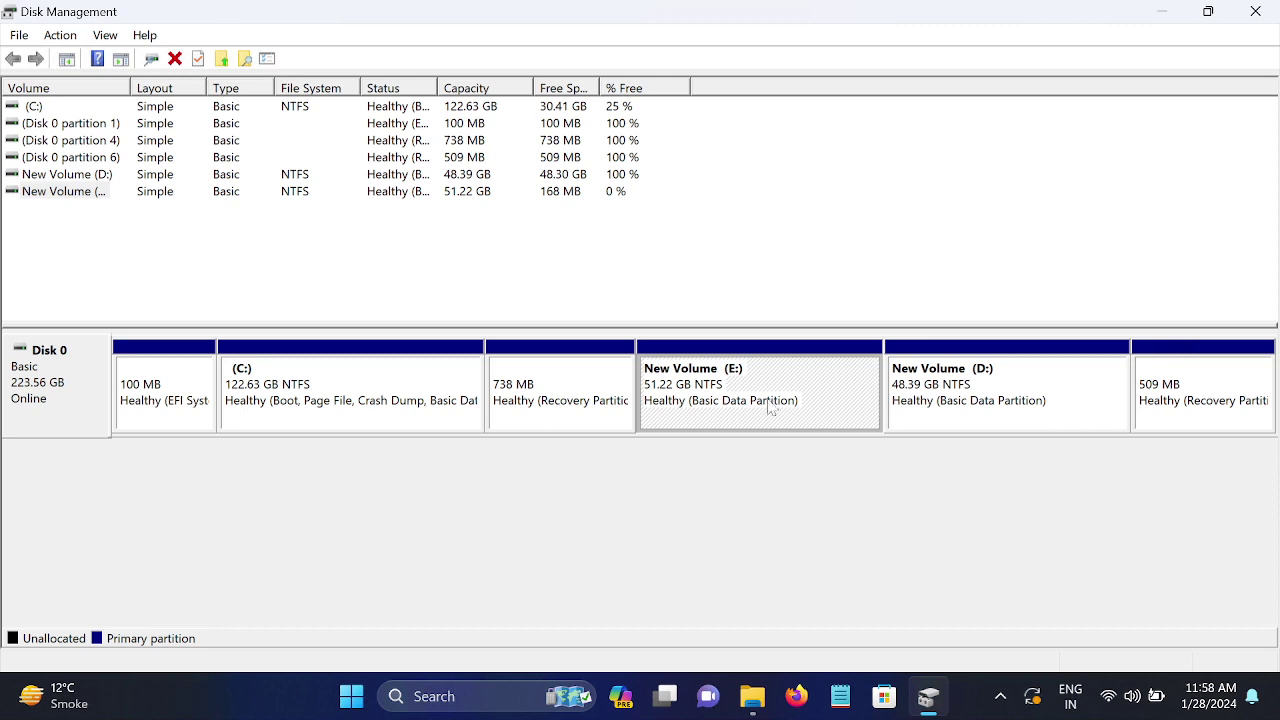
right_click(744, 388)
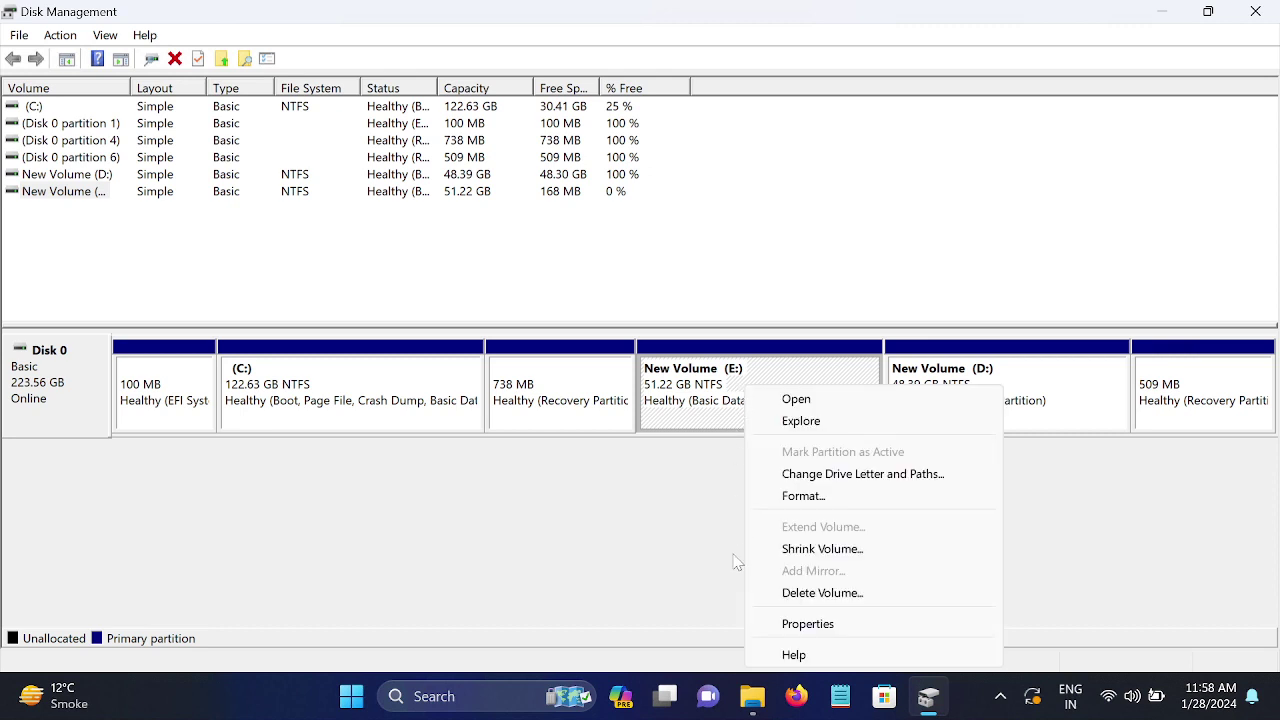
click(1025, 400)
right_click(937, 398)
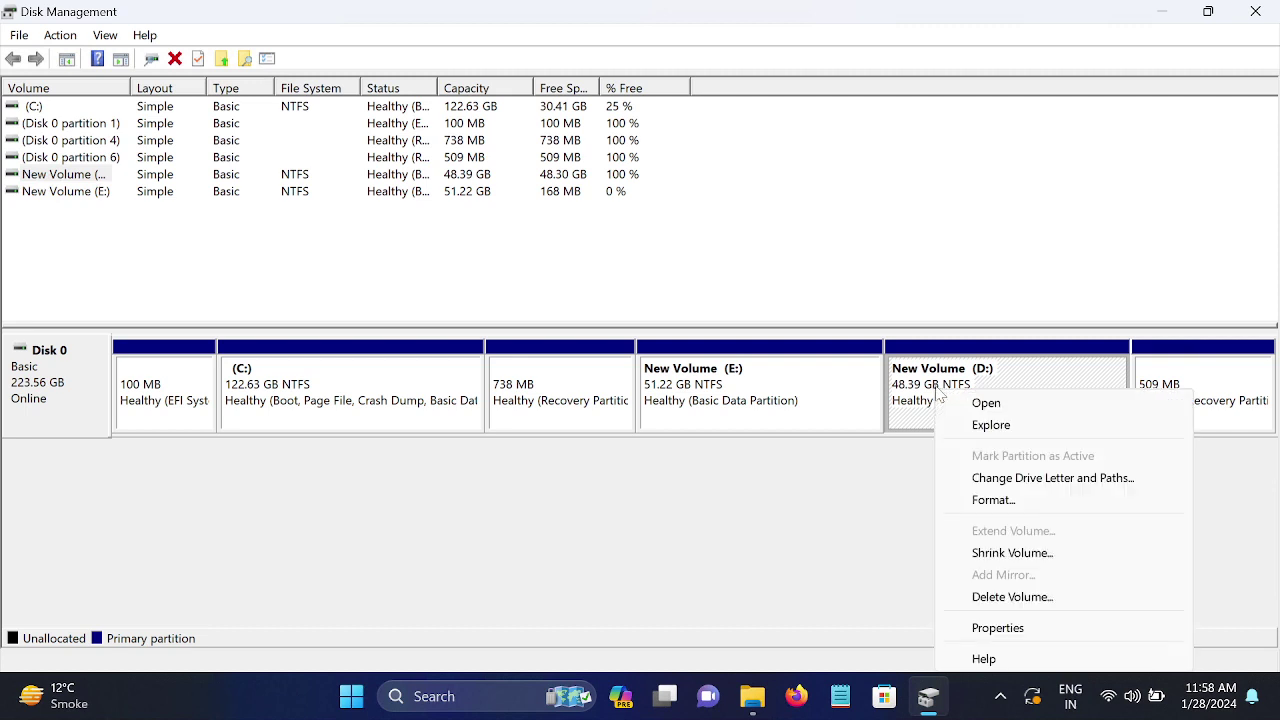
click(995, 598)
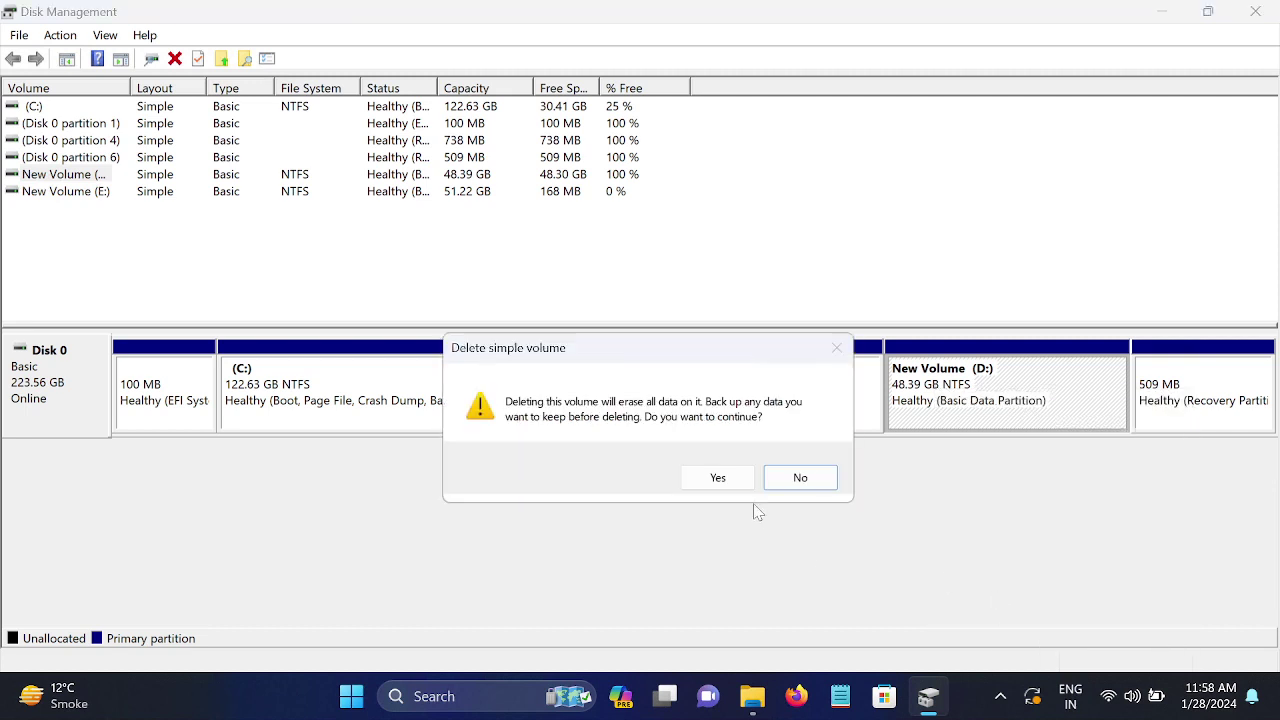
click(731, 477)
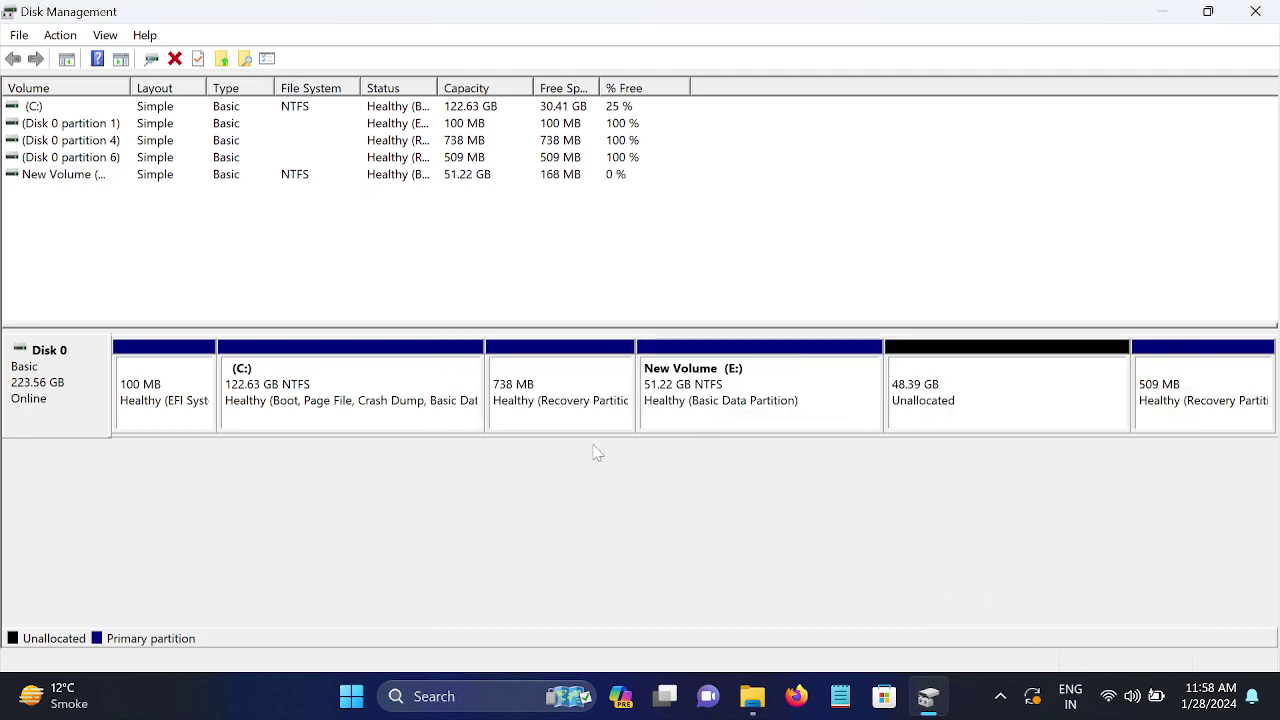
Step: Check whether the C: volume can be extended, and extend New Volume (E:) into all the adjacent unallocated space
click(258, 412)
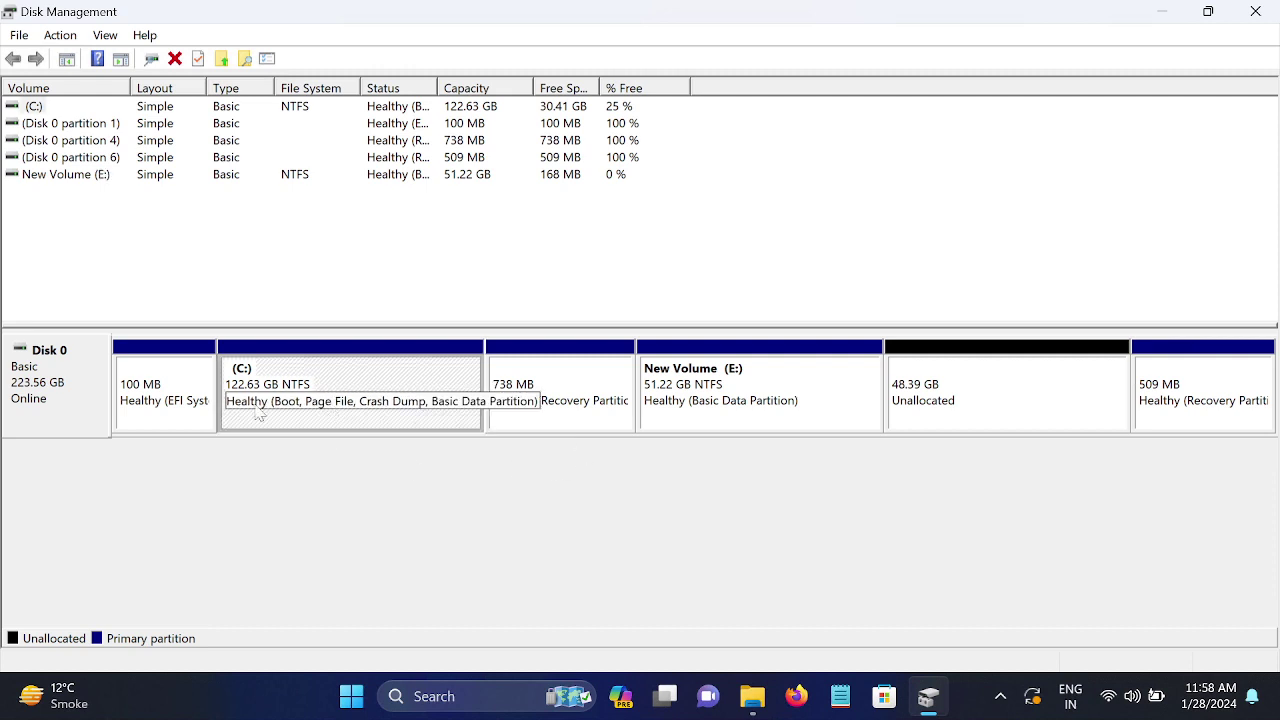
right_click(349, 393)
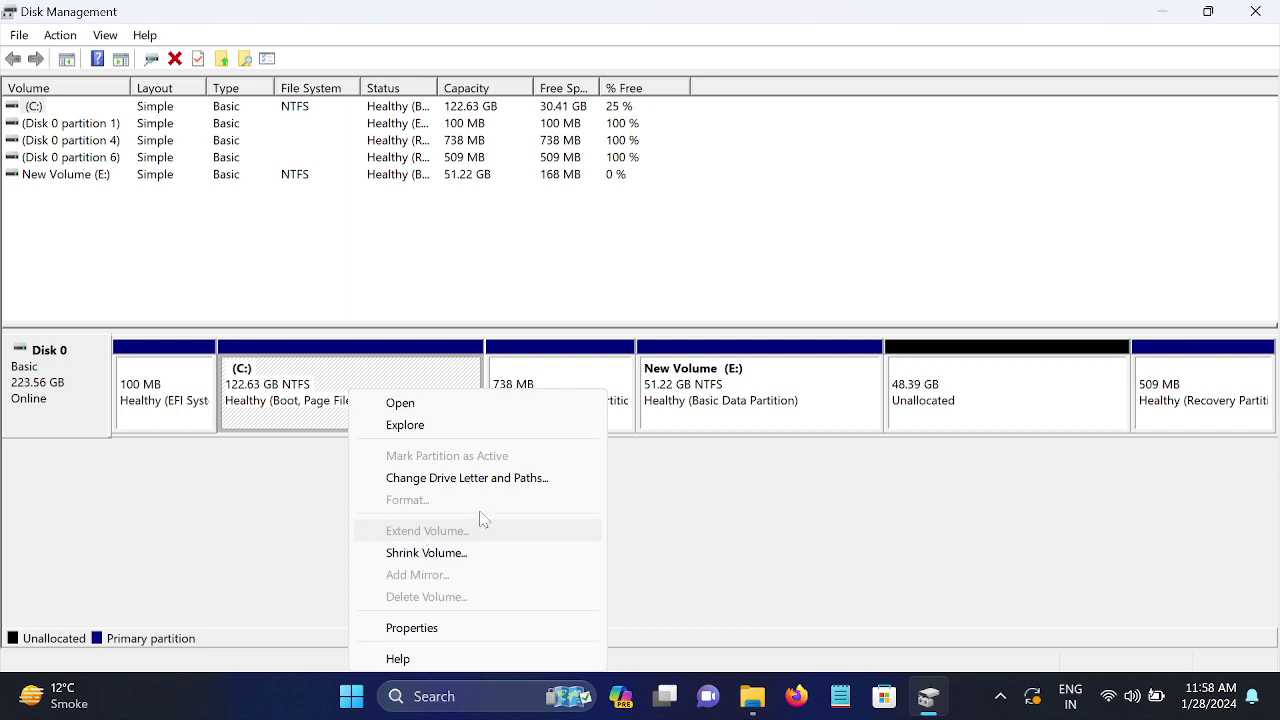
click(730, 393)
right_click(730, 393)
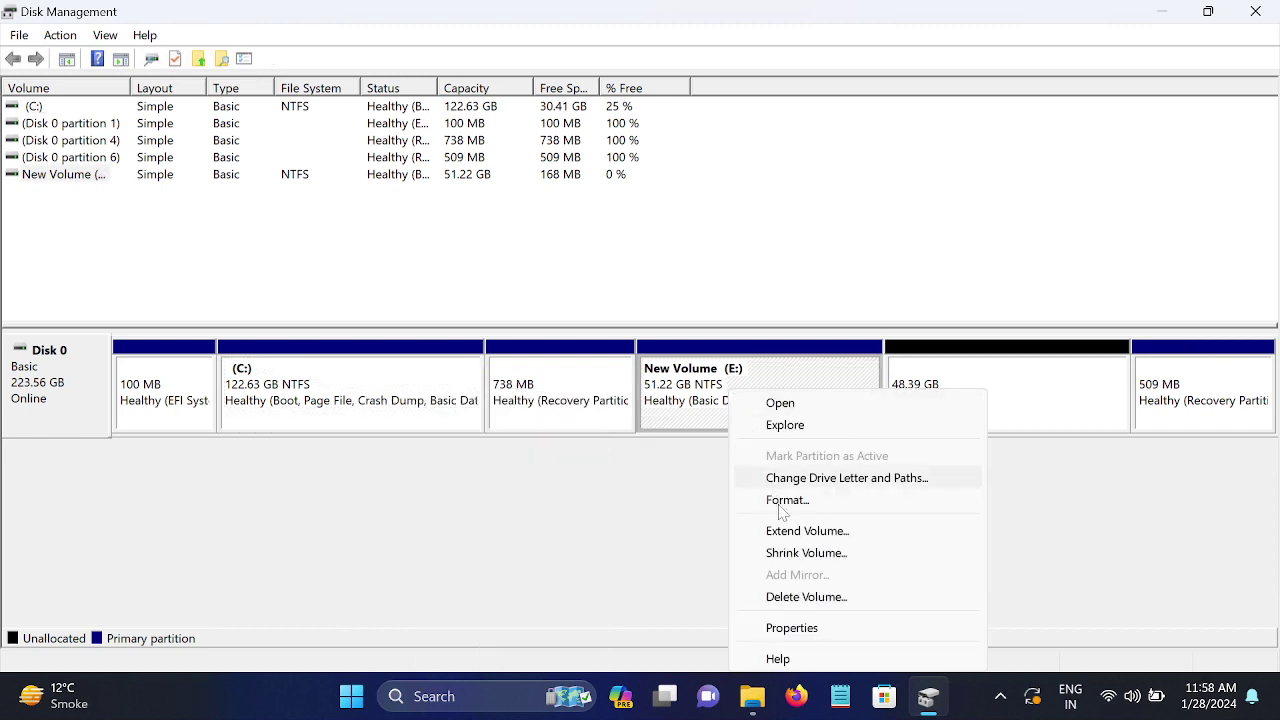
click(800, 537)
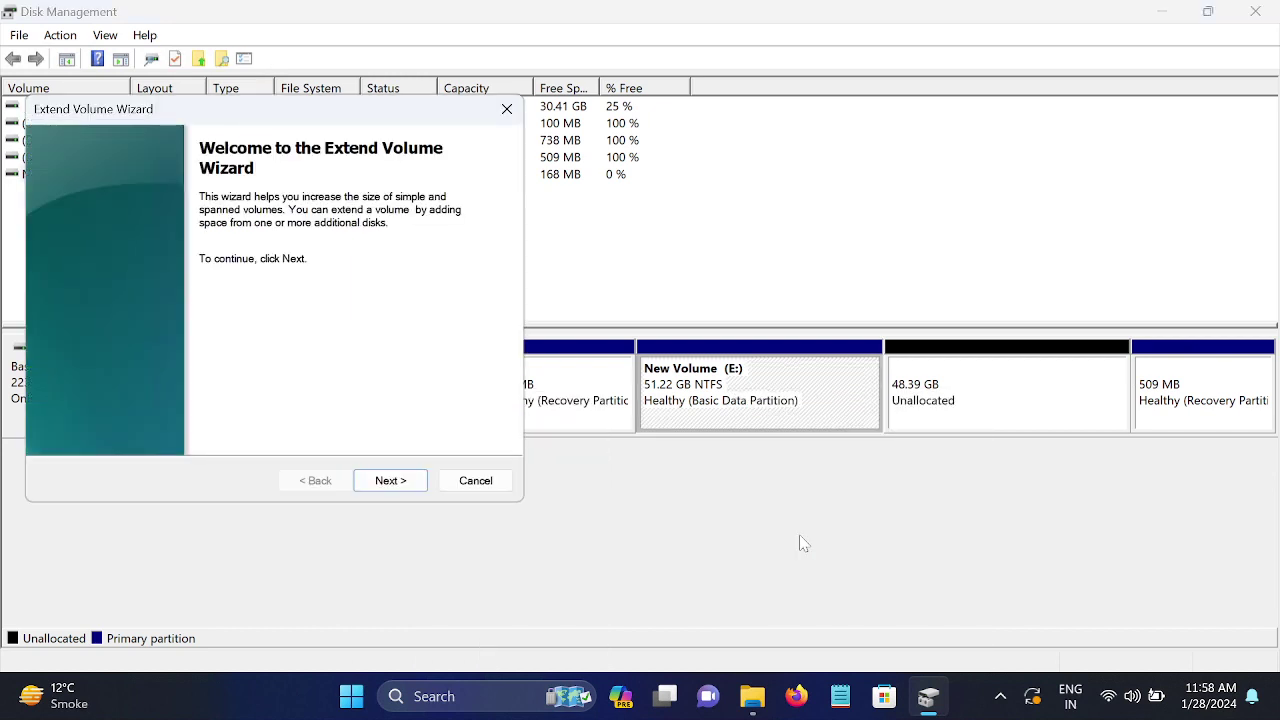
click(406, 486)
click(408, 486)
click(410, 484)
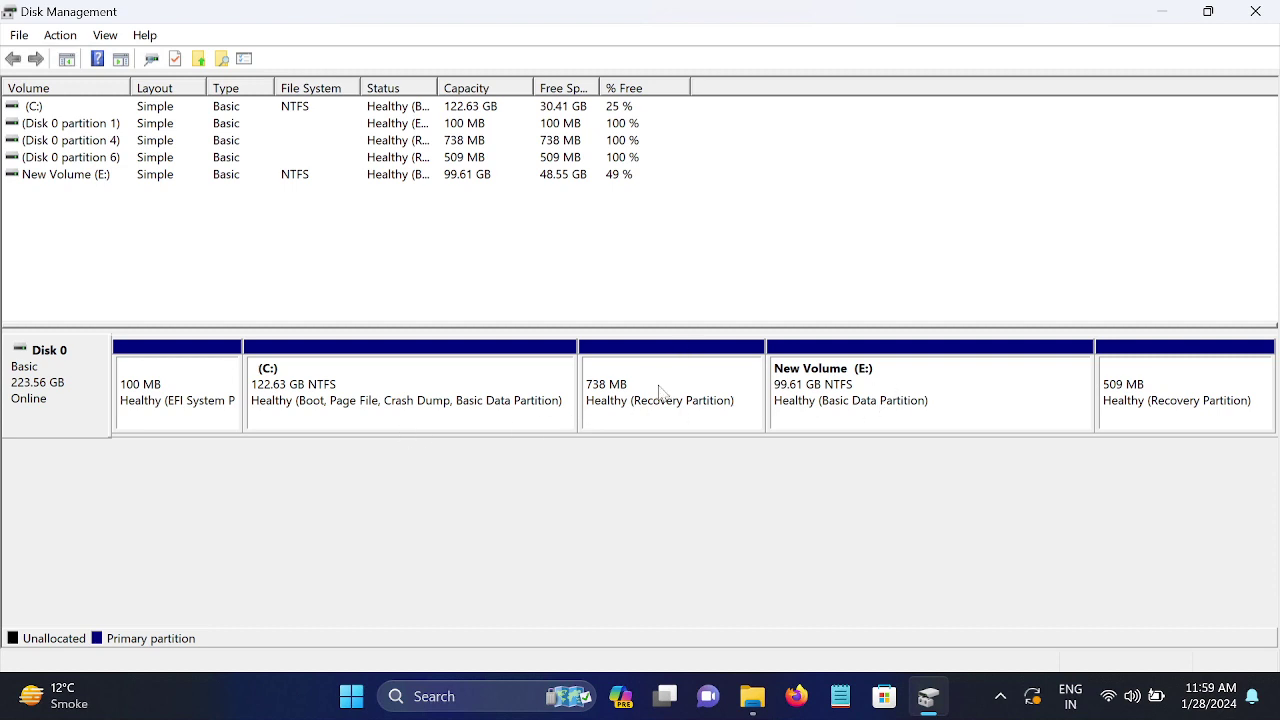
click(660, 392)
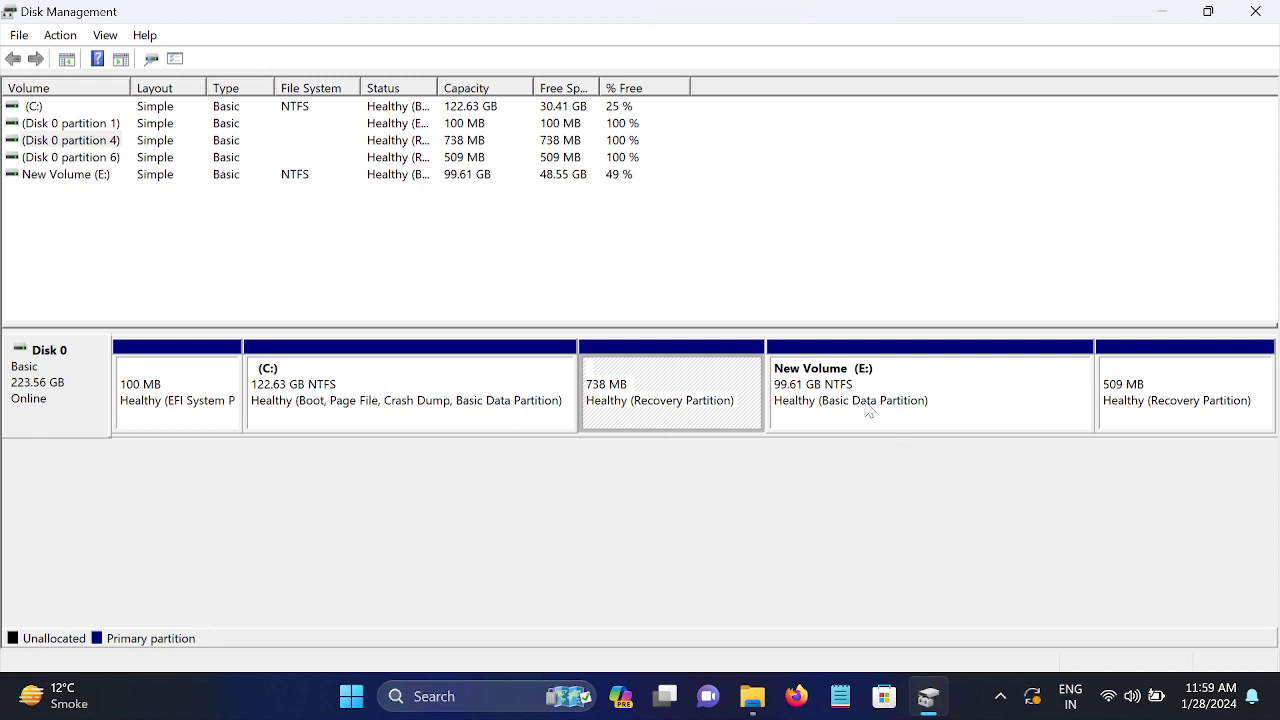
click(406, 404)
click(629, 402)
click(845, 405)
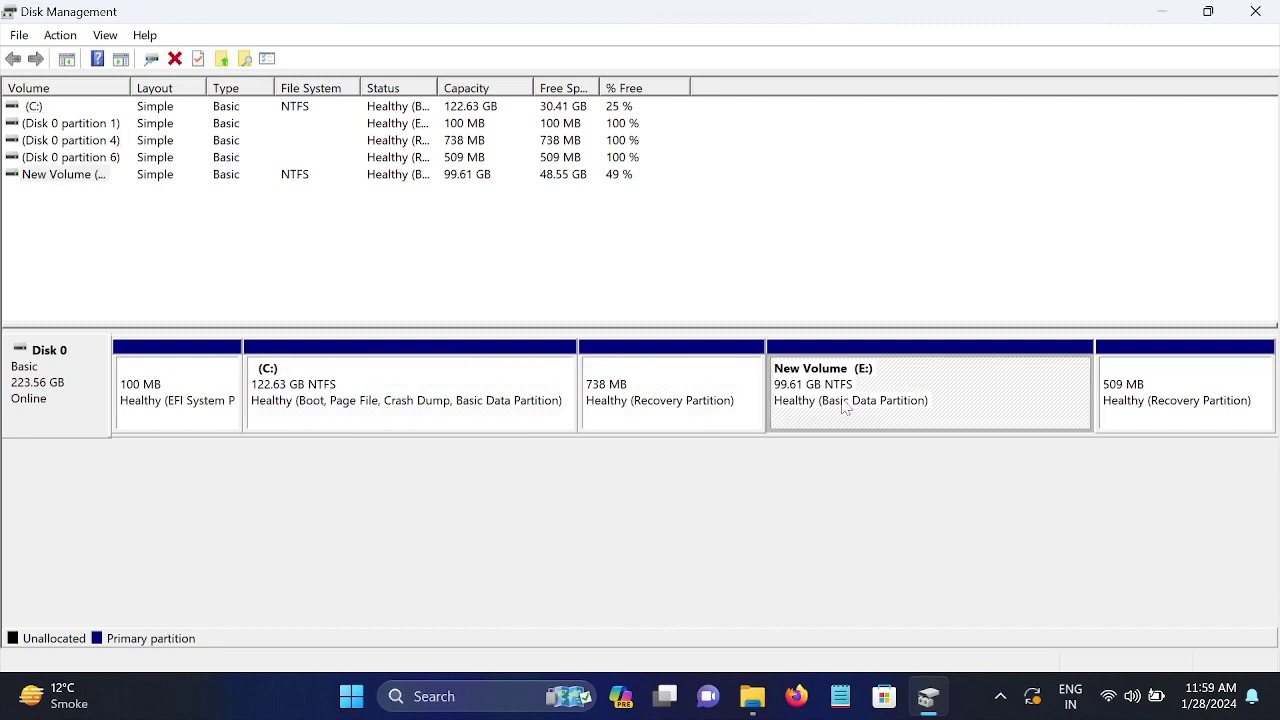
click(512, 412)
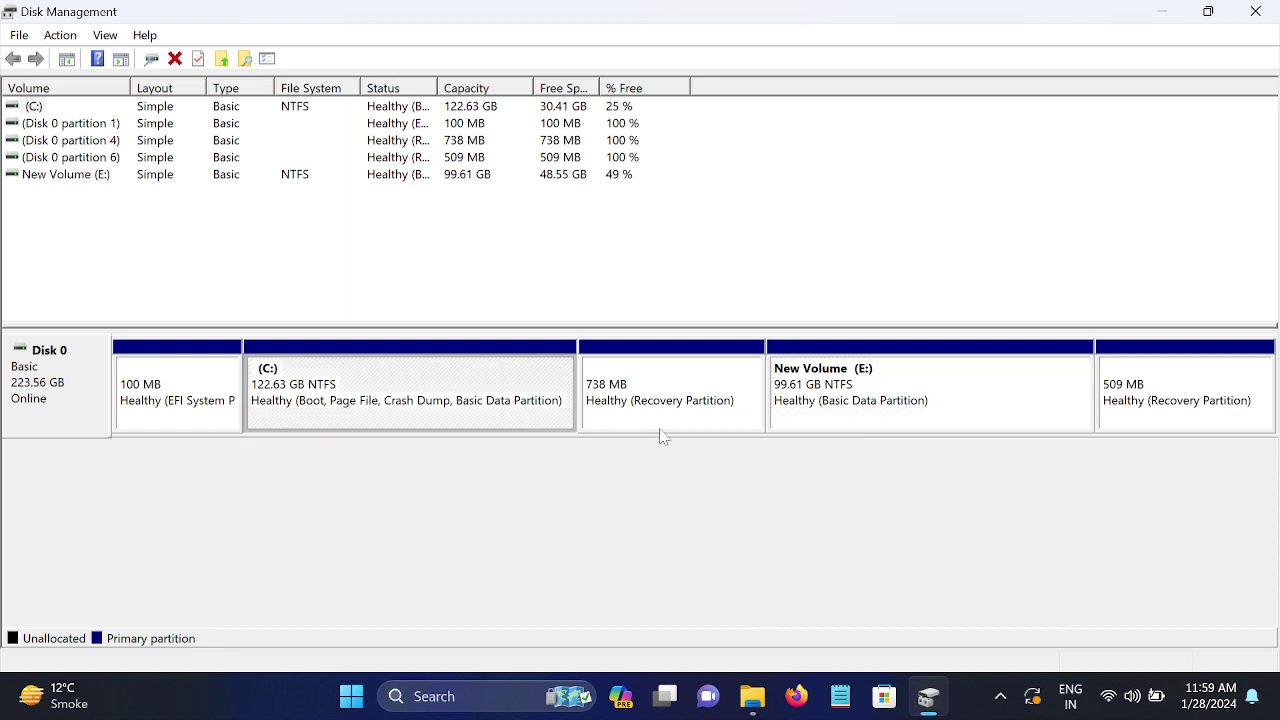